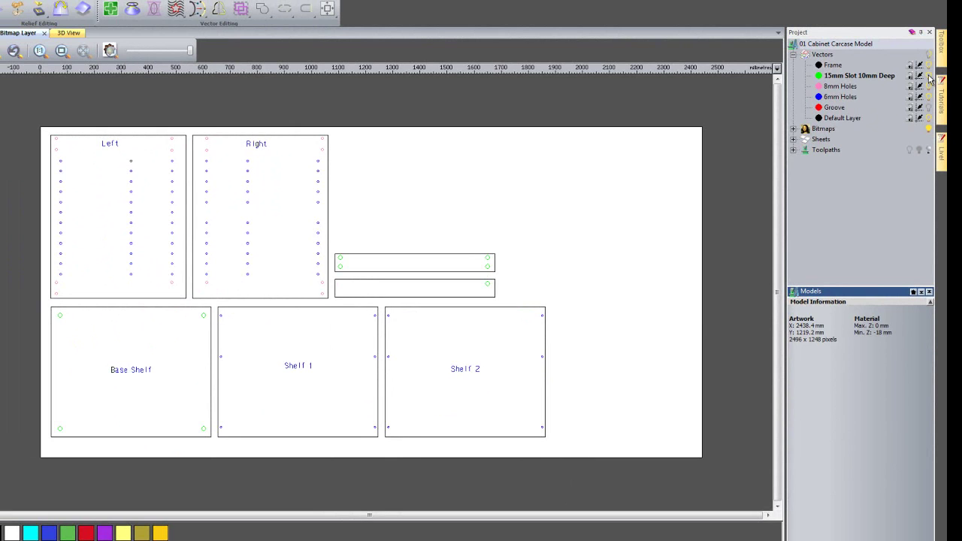
Step: View the 15mm Slot, 8mm Holes, 6mm Holes, Groove and Frame layers alone, then show all and list toolpaths
left_click(929, 76, "ctrl")
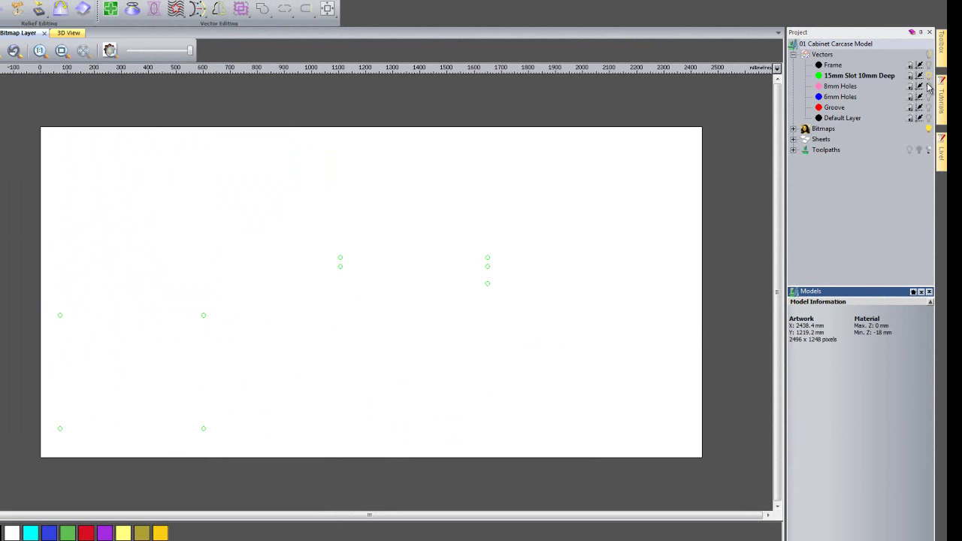
left_click(928, 87, "ctrl")
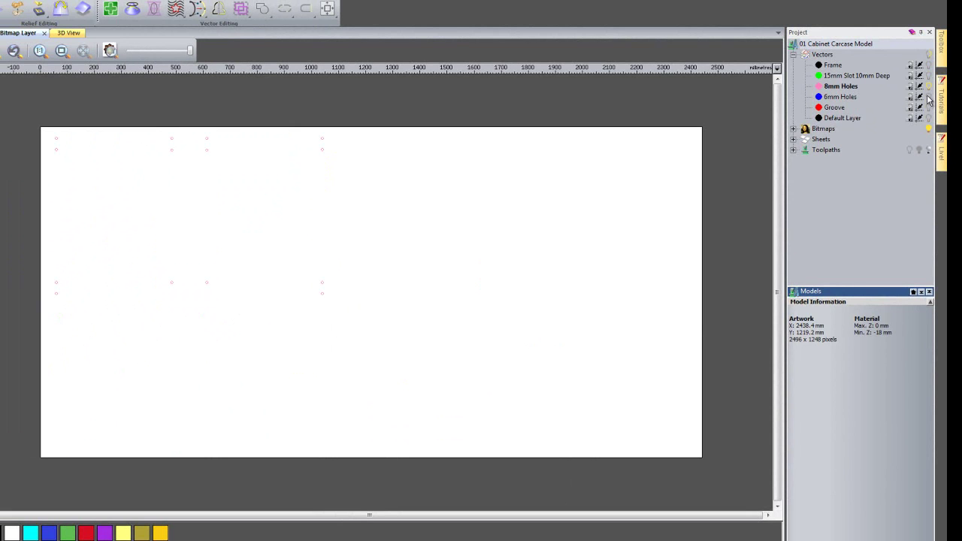
left_click(928, 97, "ctrl")
left_click(928, 107, "ctrl")
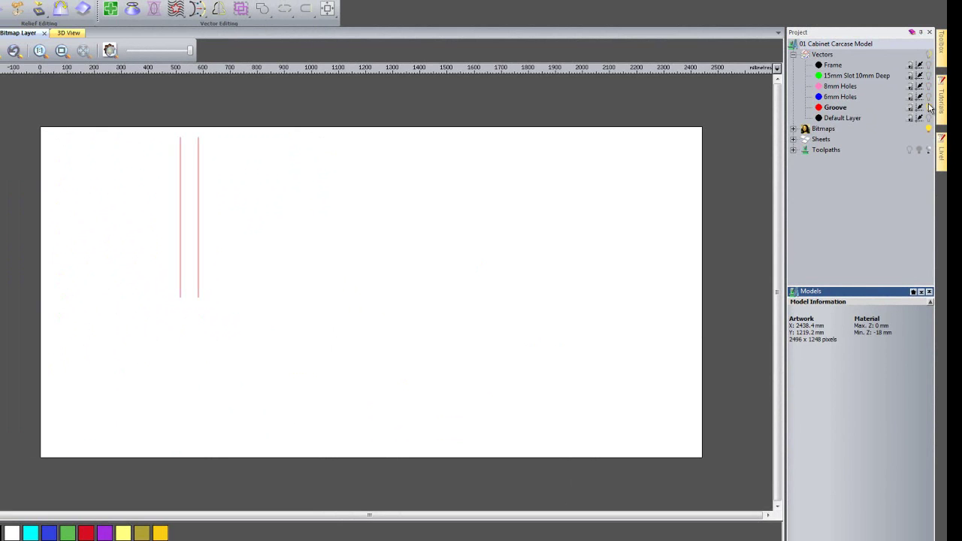
left_click(928, 65, "ctrl")
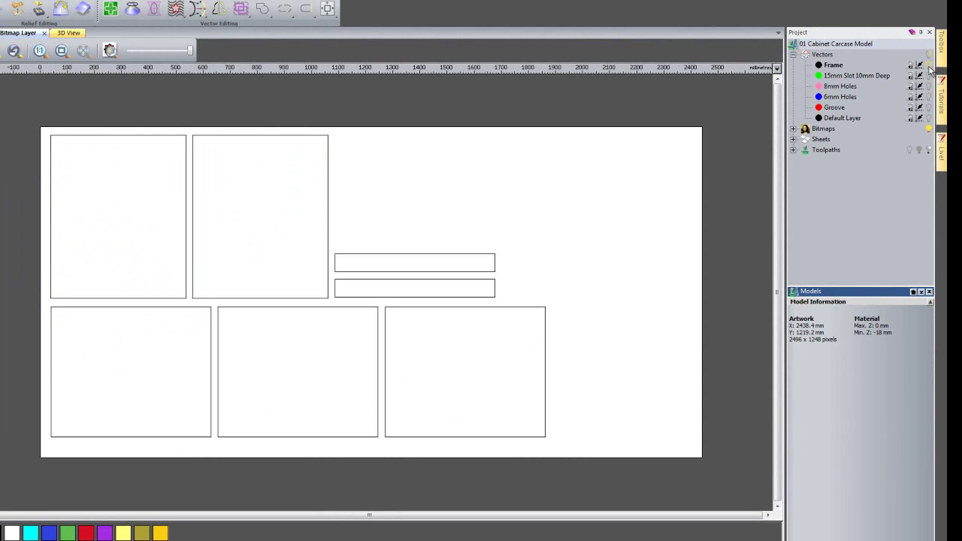
left_click(929, 66, "ctrl")
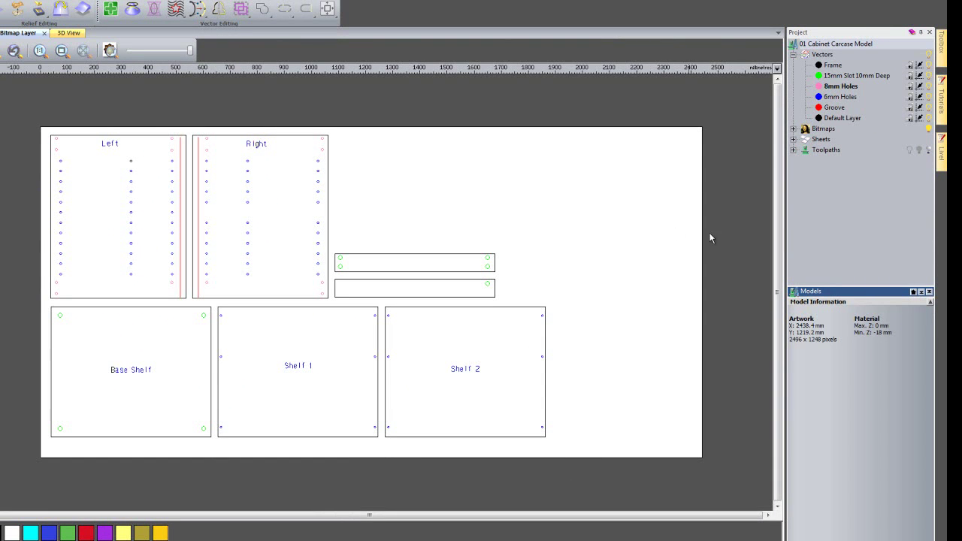
left_click(793, 150)
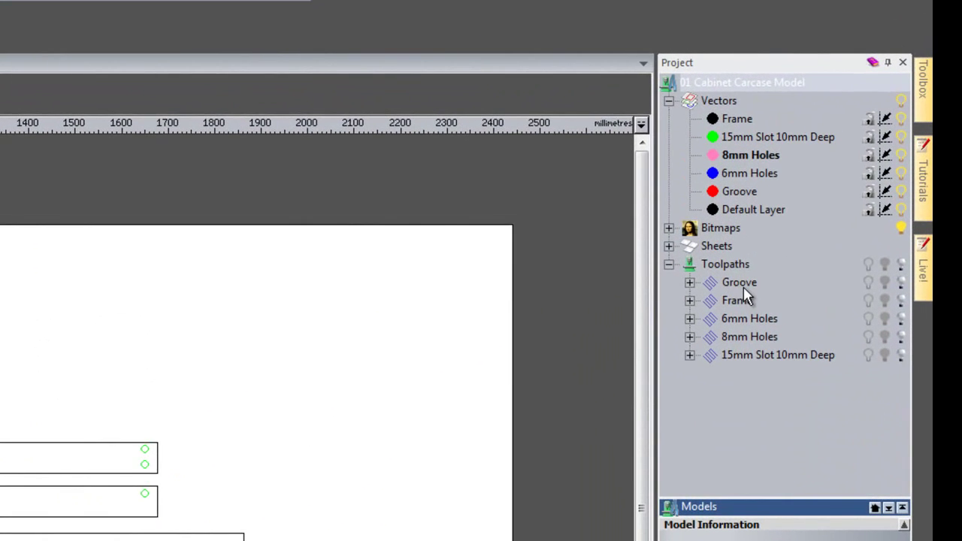
Step: Edit the Groove toolpath and reselect Groove as its associated vector layer
left_click(740, 284)
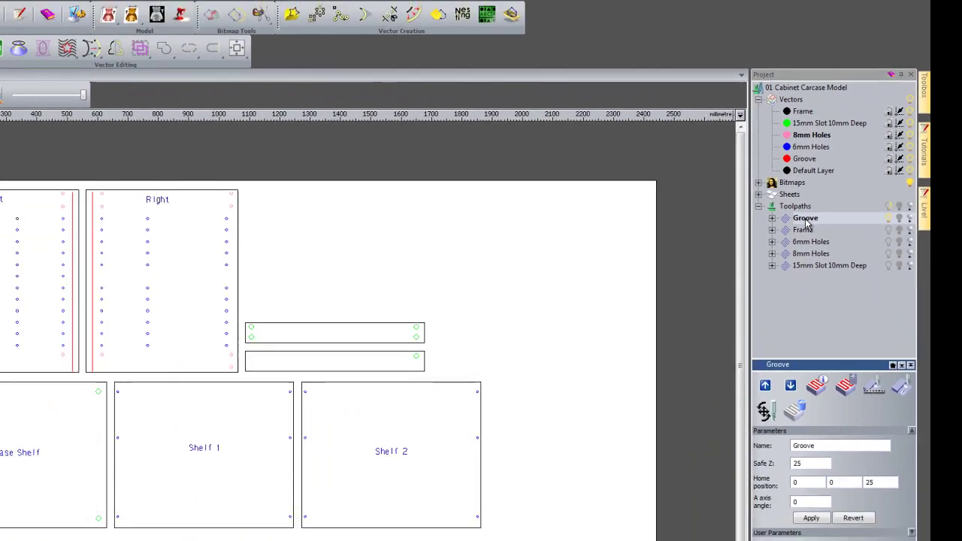
right_click(766, 286)
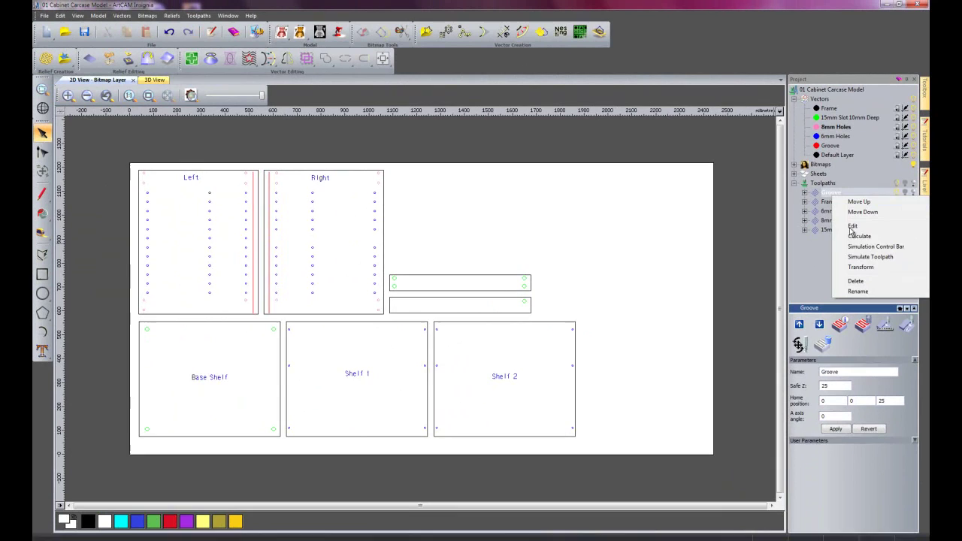
left_click(852, 226)
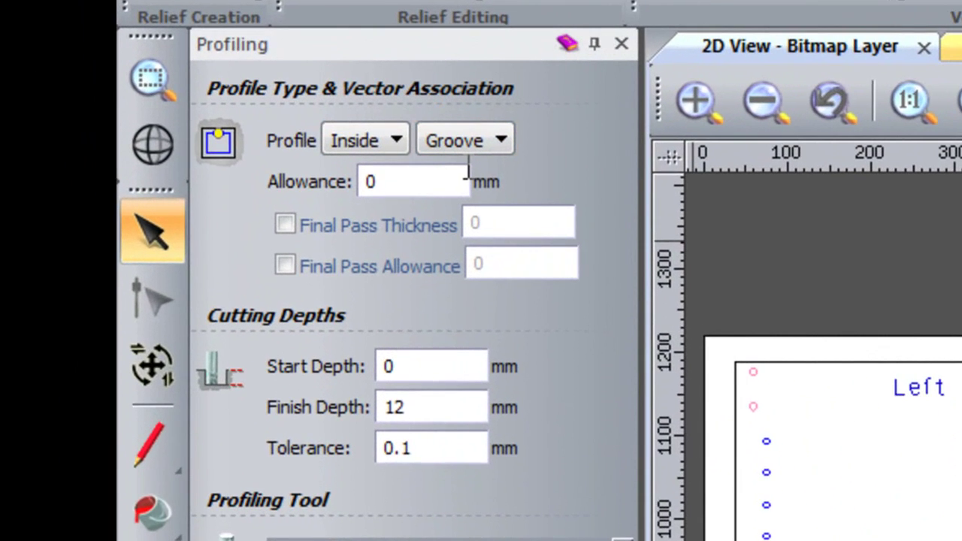
left_click(502, 148)
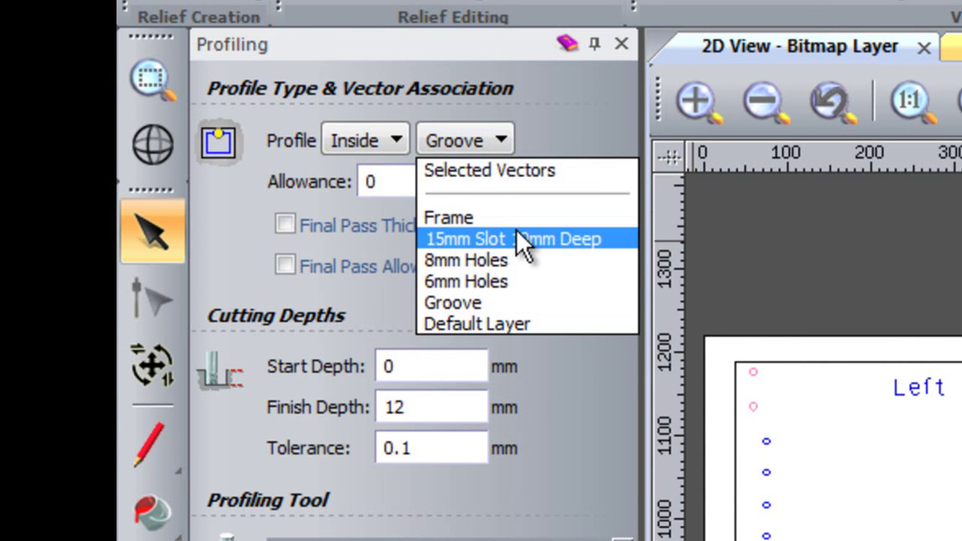
left_click(560, 118)
left_click(463, 140)
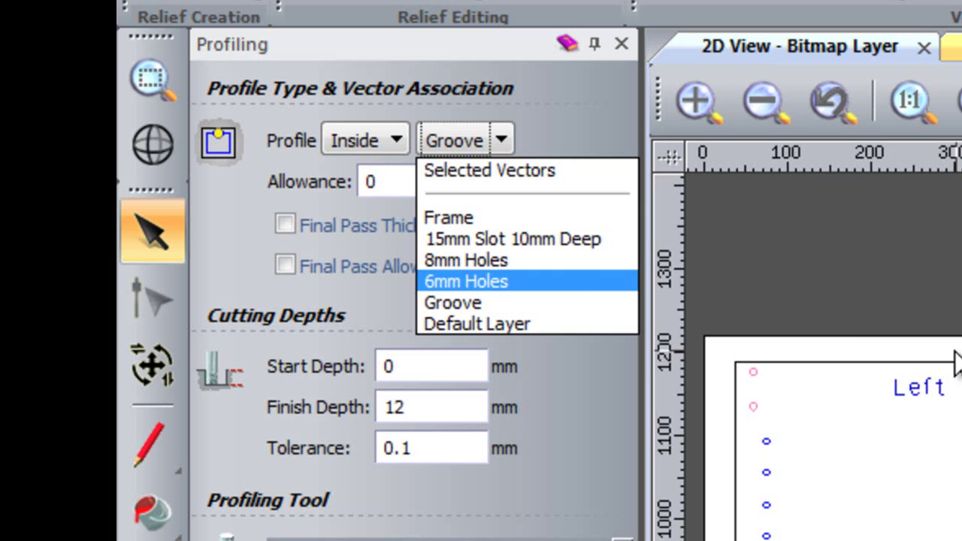
left_click(461, 300)
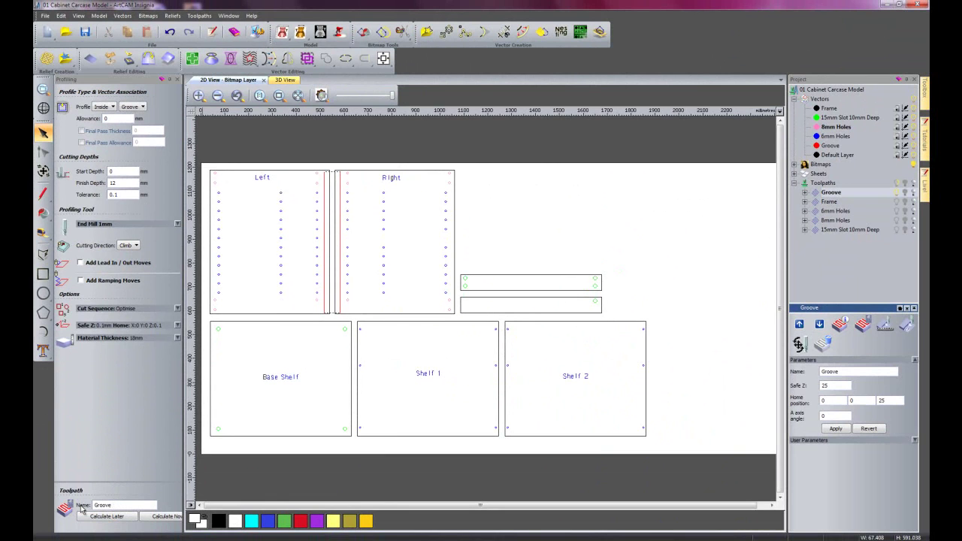
Step: Calculate the Groove toolpath, preview it in 3D with vectors shown, and switch its profile to Along
left_click(166, 517)
left_click(285, 81)
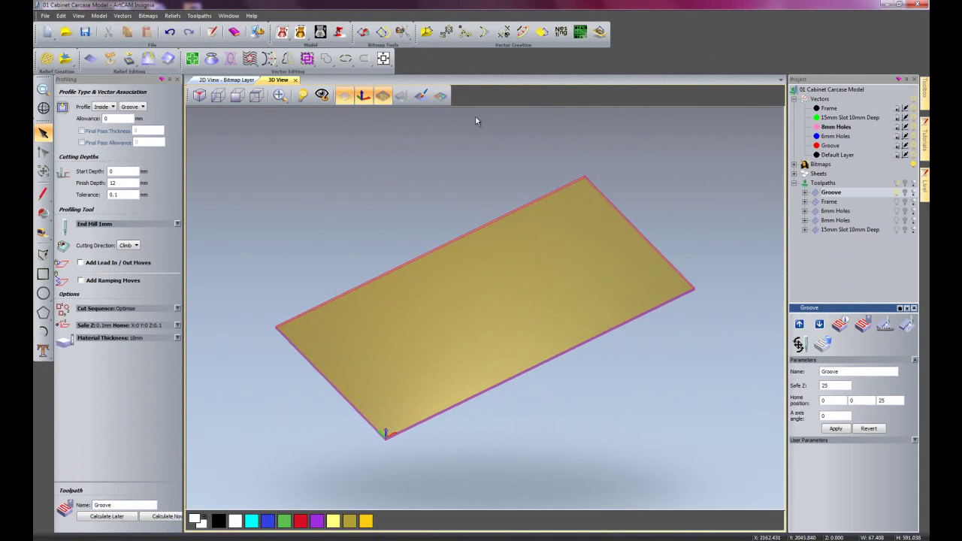
left_click(441, 96)
scroll(486, 256, "up", 2)
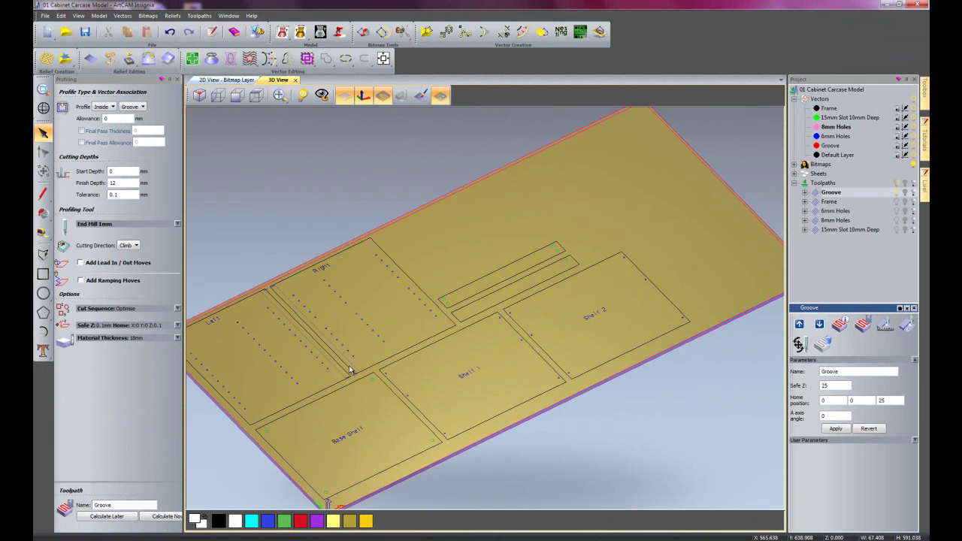
left_click(175, 519)
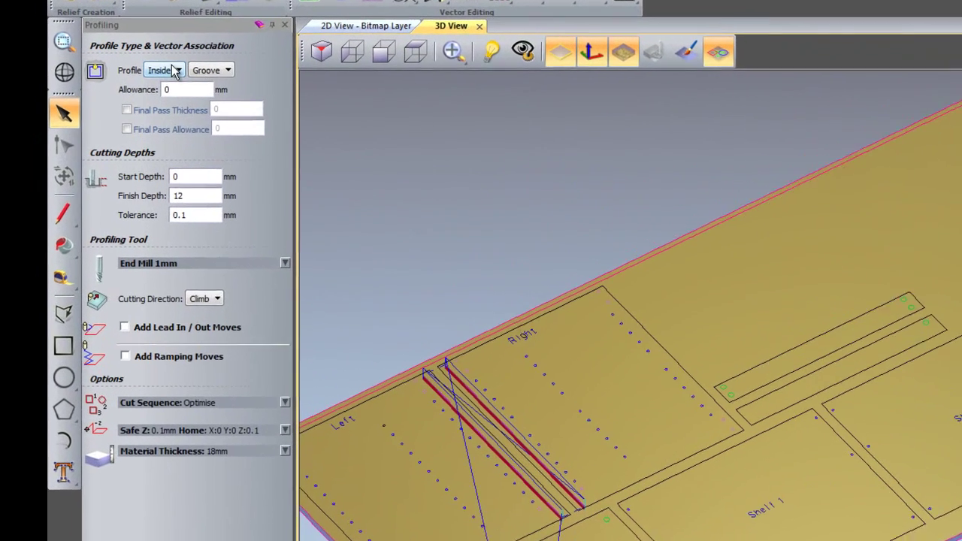
left_click(174, 70)
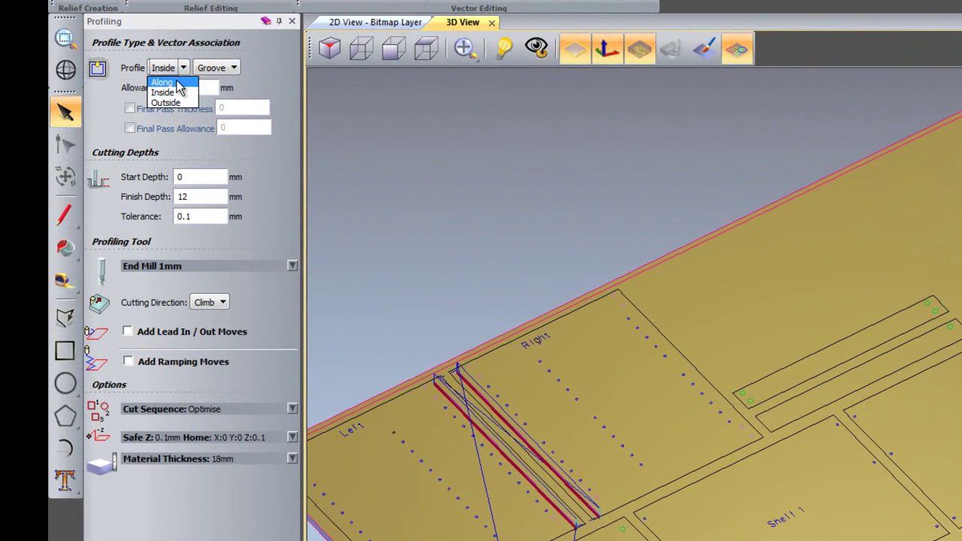
left_click(176, 89)
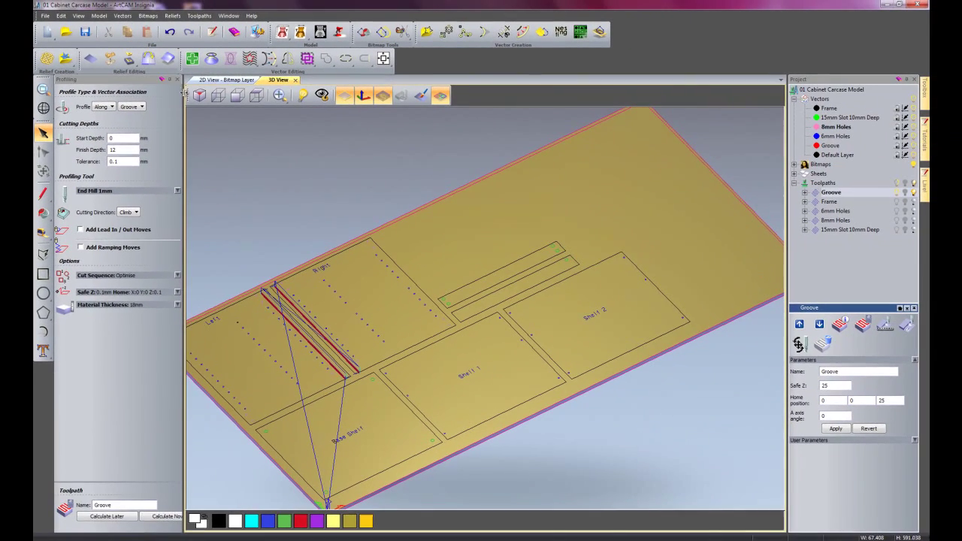
Step: Edit the Frame toolpath, confirm its association with the Frame layer, then return to 2D View
left_click(177, 79)
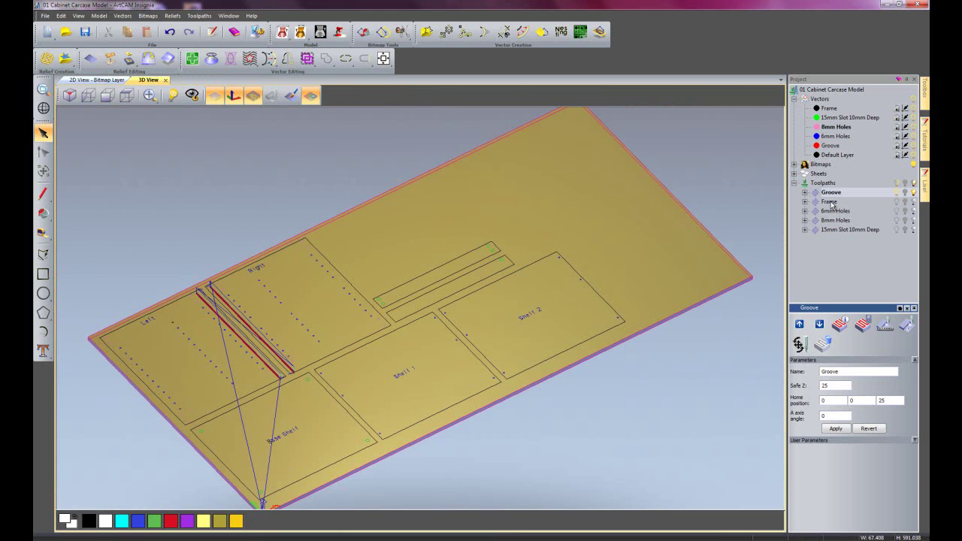
right_click(829, 202)
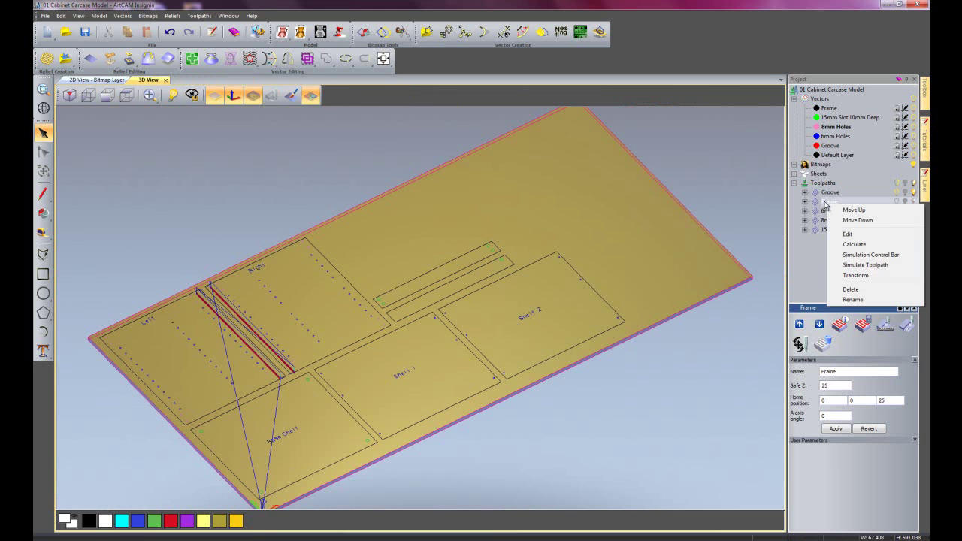
left_click(848, 234)
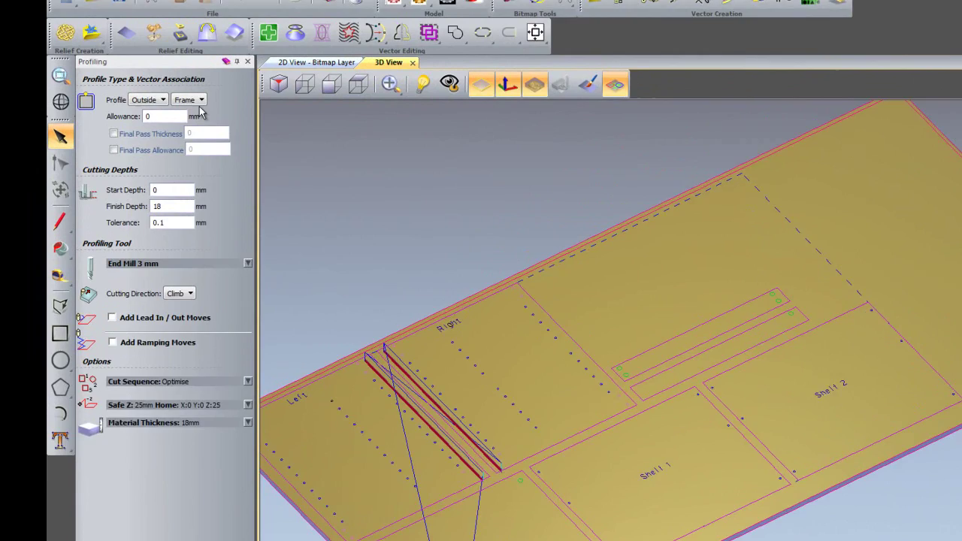
left_click(204, 101)
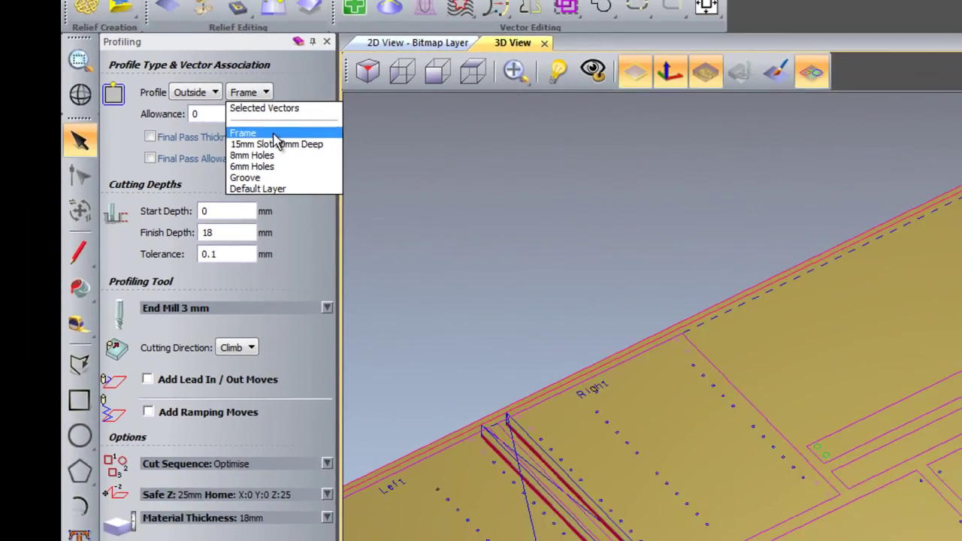
left_click(332, 135)
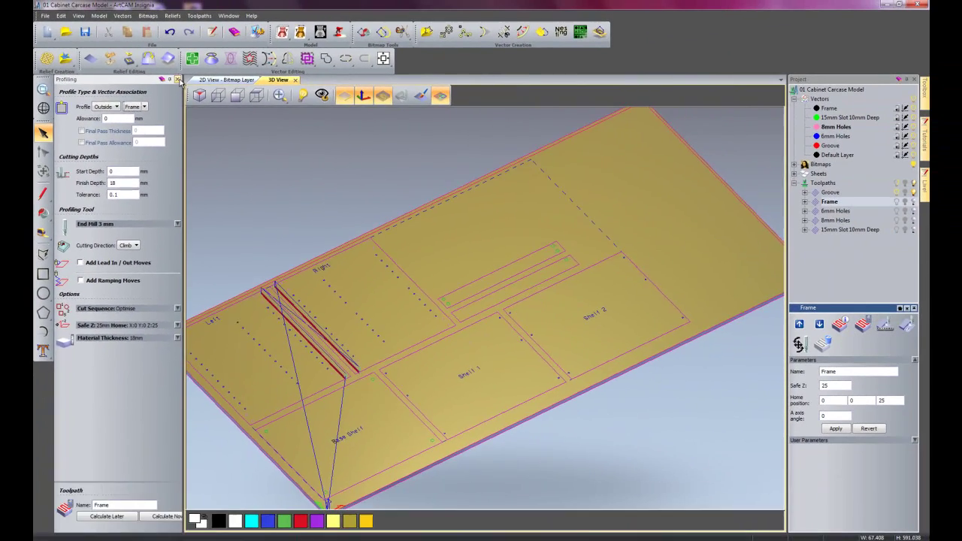
left_click(178, 80)
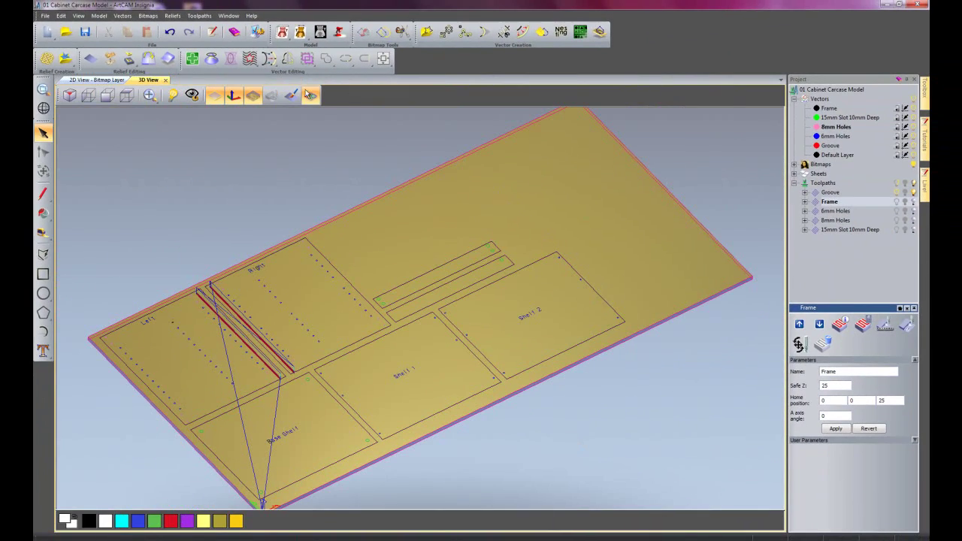
left_click(96, 80)
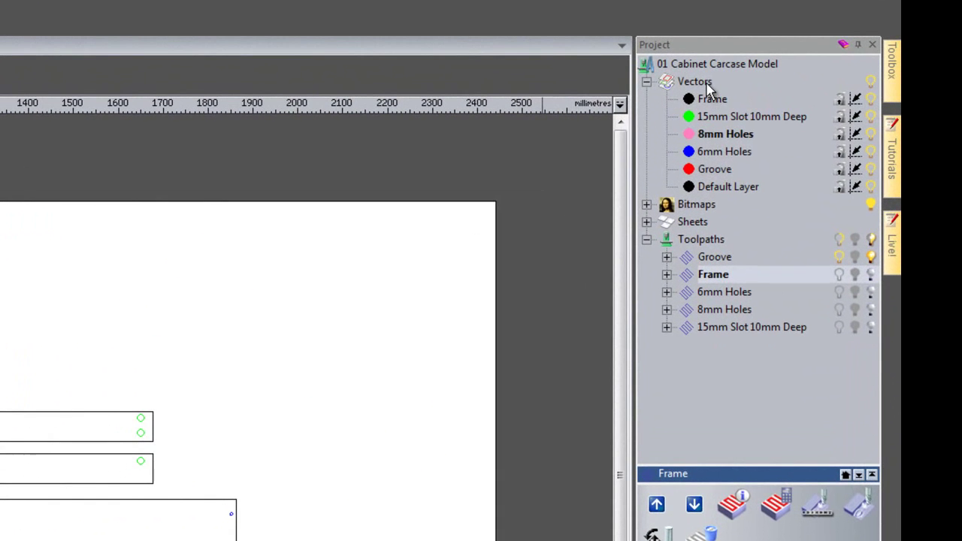
Step: Create a new vector layer and rename it '20mm Hole'
right_click(707, 85)
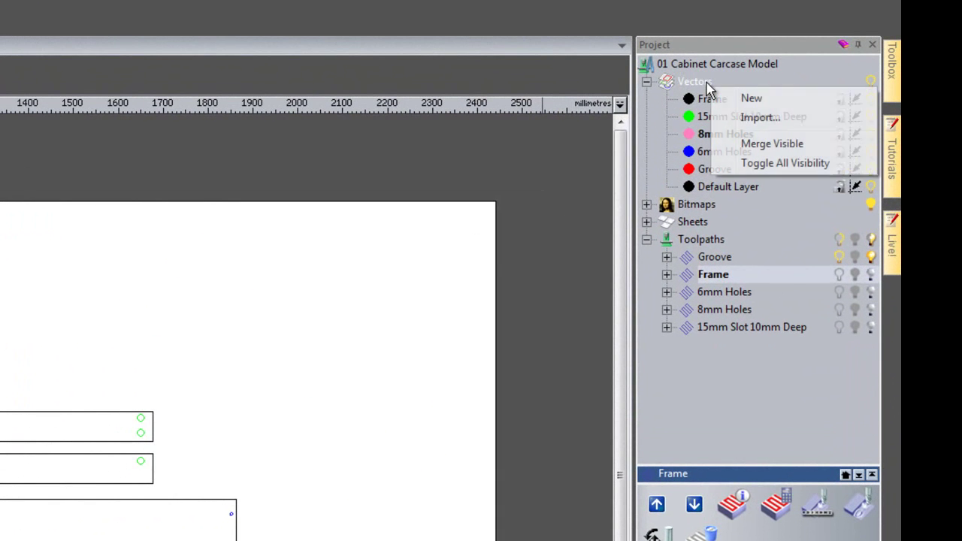
left_click(751, 100)
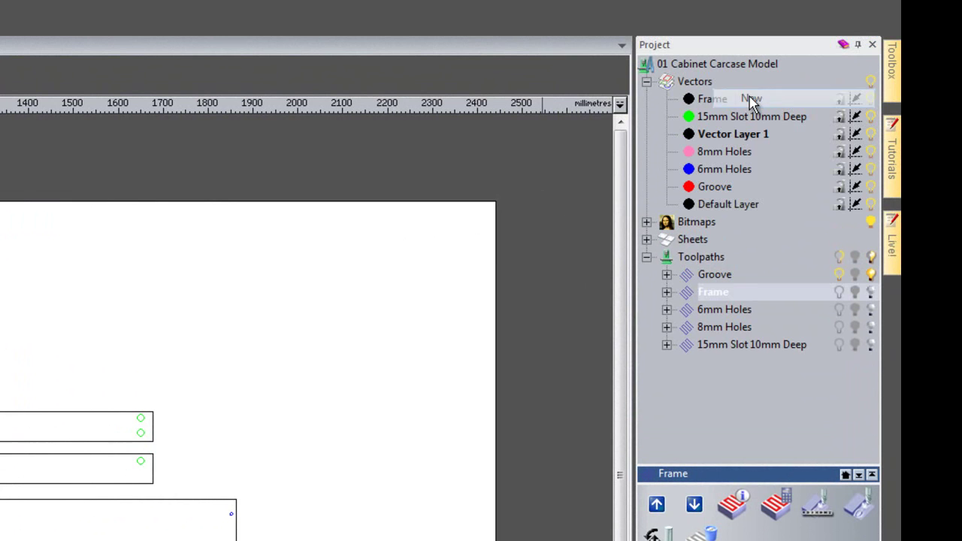
right_click(723, 139)
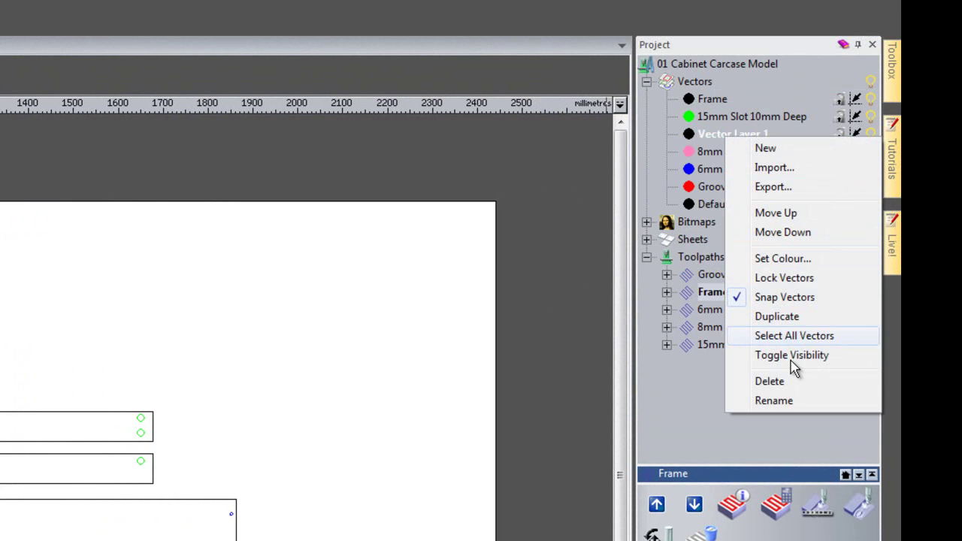
left_click(789, 404)
type("20")
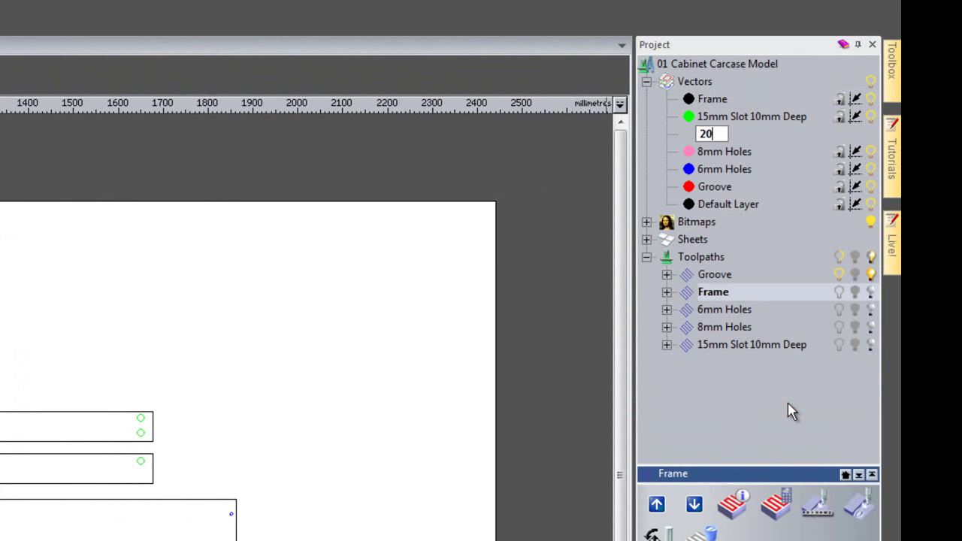
type("mm Hole")
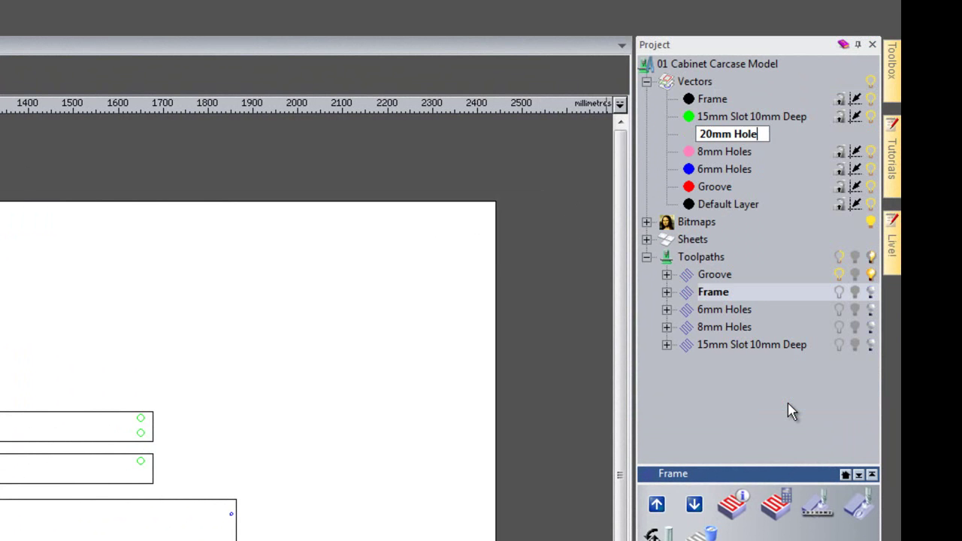
key("Return")
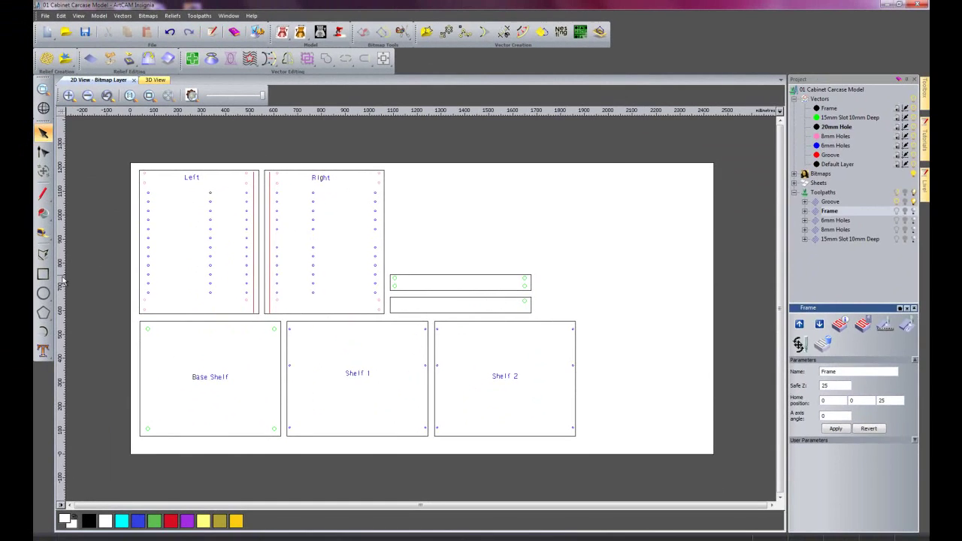
Step: Draw a 20 mm diameter circle on Shelf 1 and move it near the top of the shelf
left_click(43, 293)
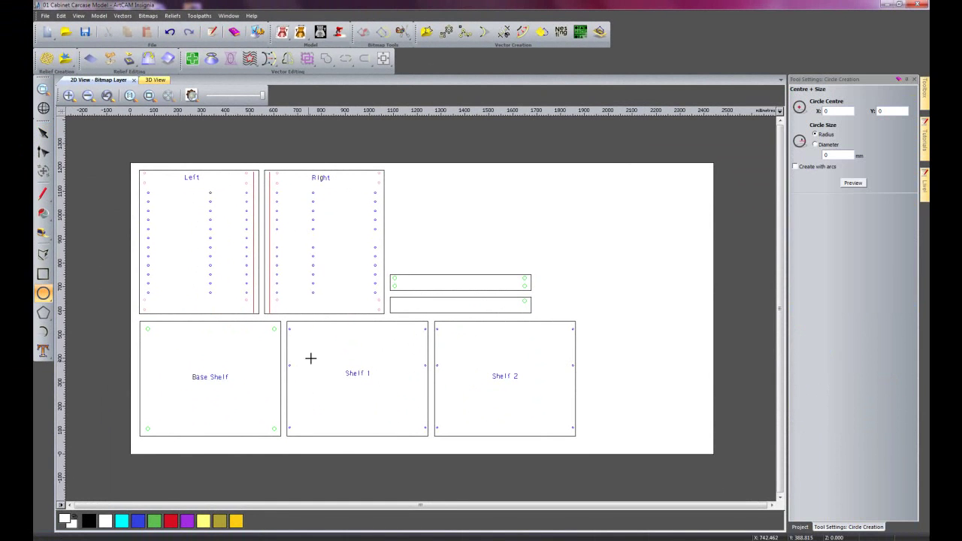
left_click(348, 340)
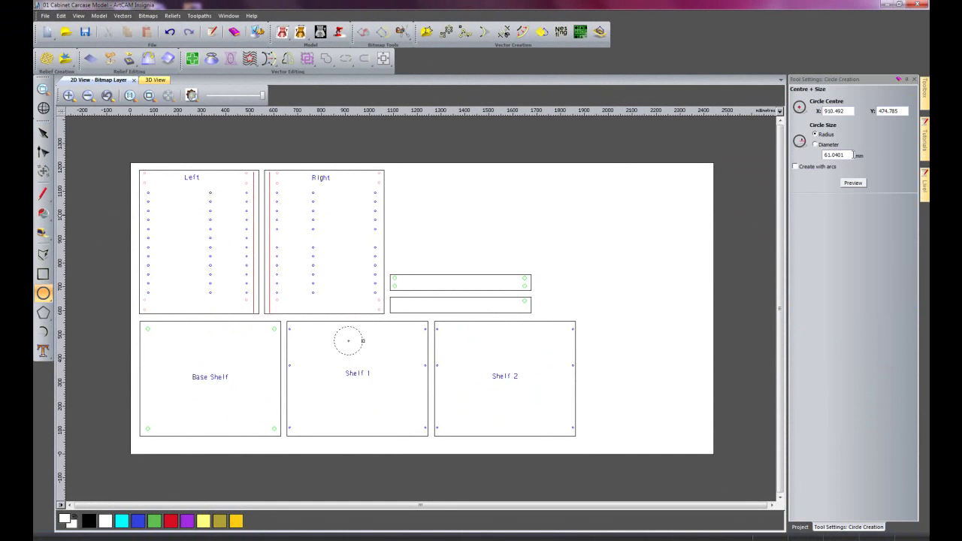
left_click(815, 145)
left_click_drag(847, 156, 806, 157)
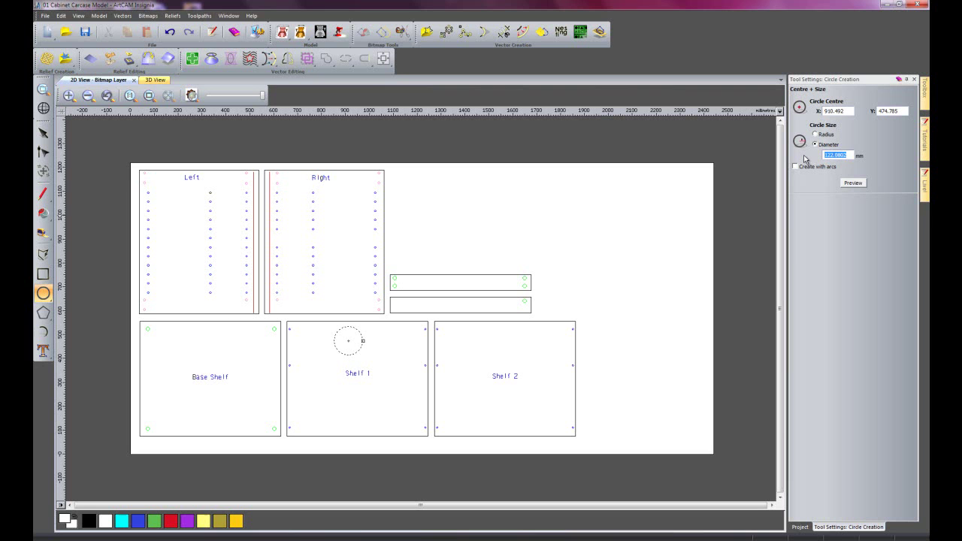
type("20")
left_click(853, 183)
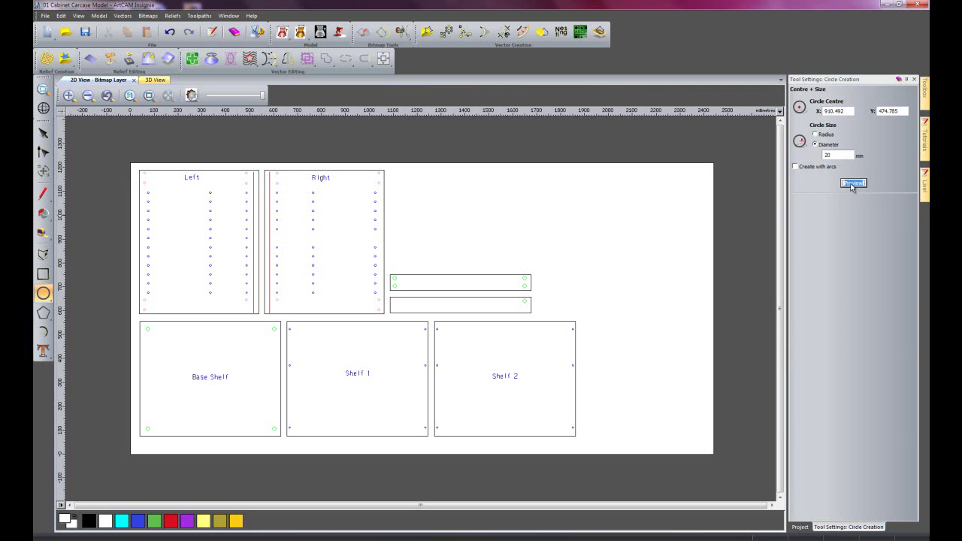
key("Escape")
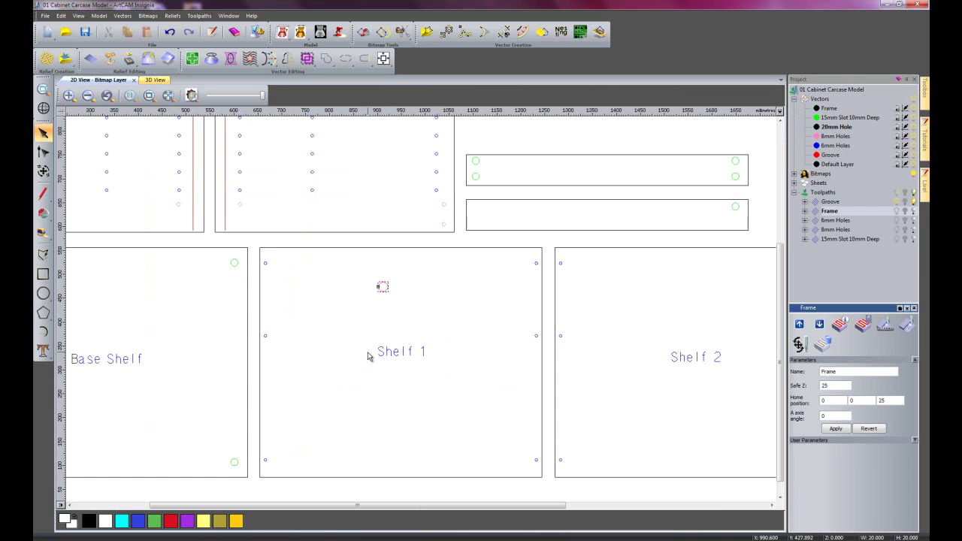
scroll(368, 354, "up", 2)
left_click_drag(386, 287, 690, 277)
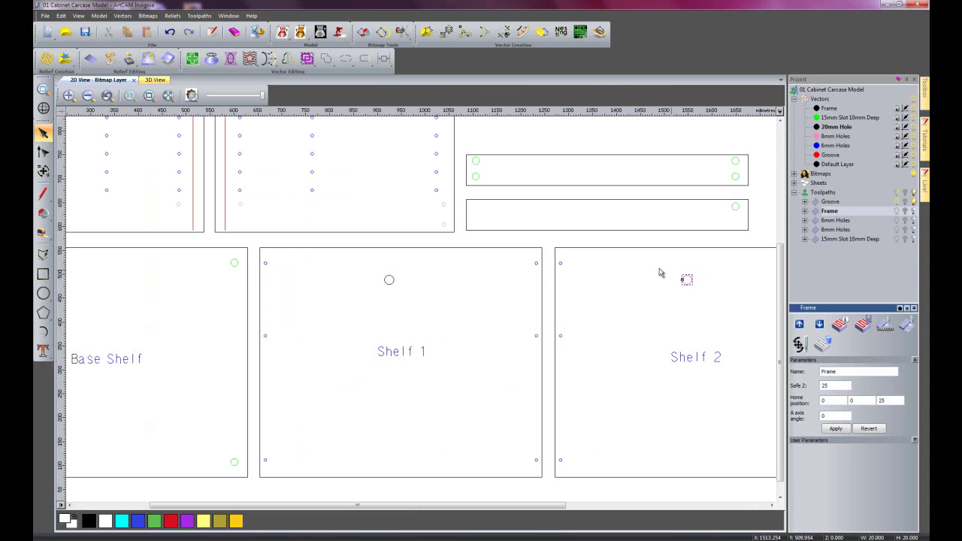
Step: Centre the Shelf 1 circle horizontally on its shelf outline, then fit the sheet in view
left_click(575, 248, "shift")
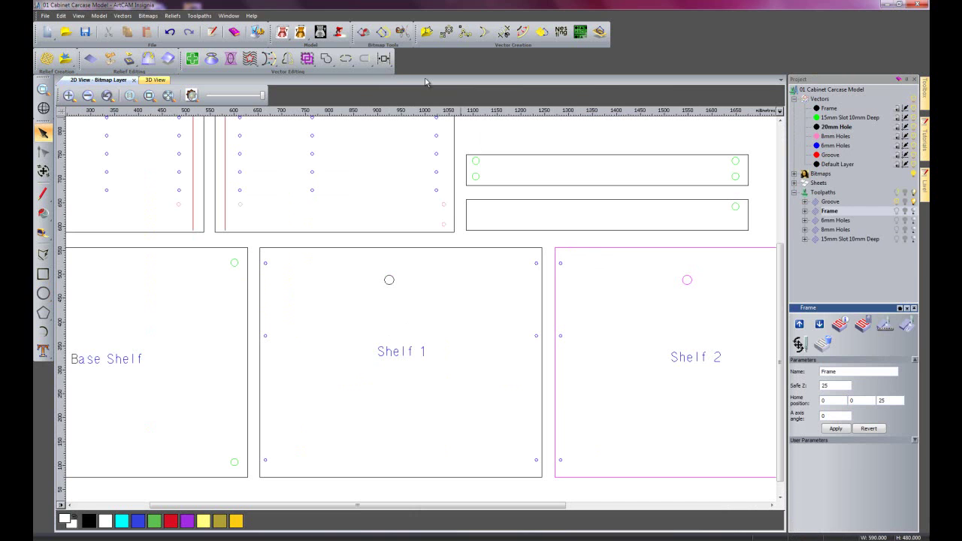
left_click(417, 295)
left_click(388, 280)
left_click(403, 248, "shift")
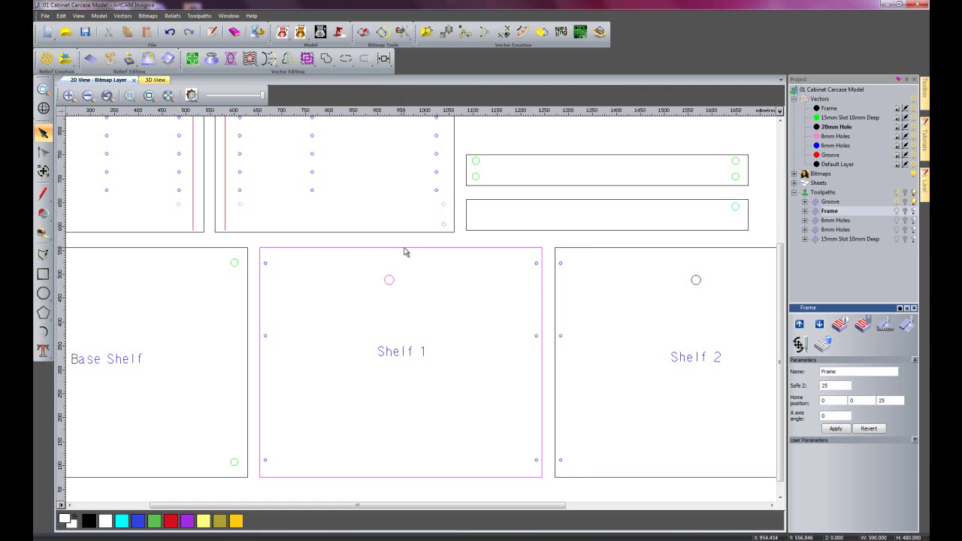
left_click(384, 59)
left_click(456, 303)
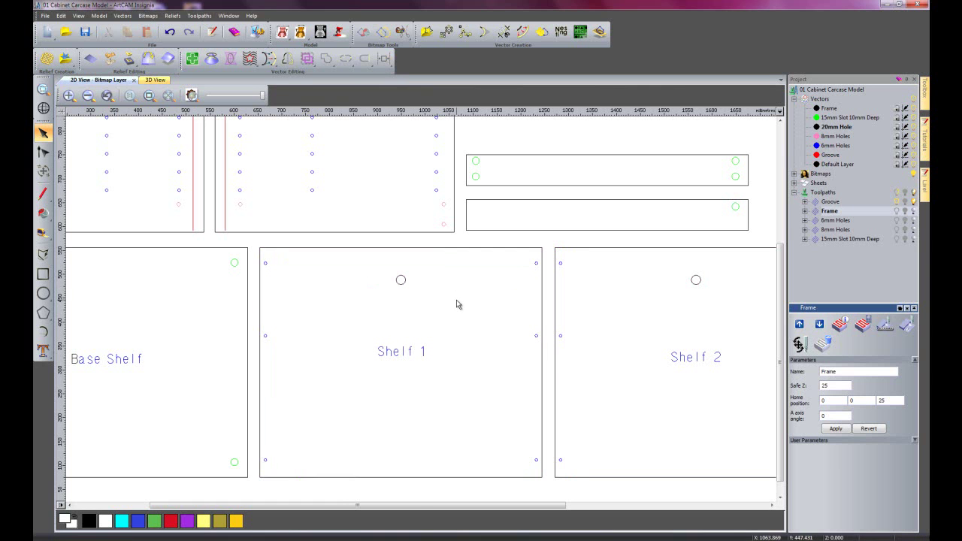
key("F3")
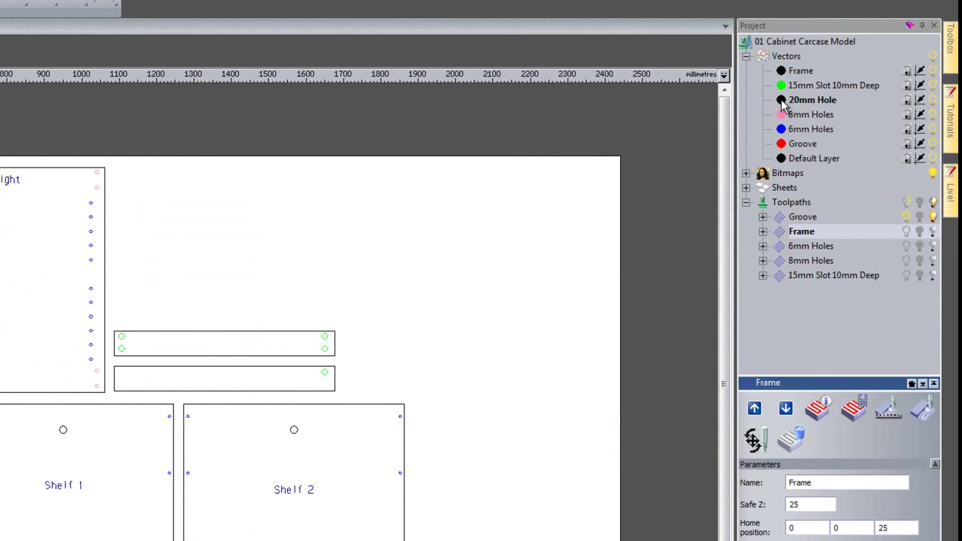
Step: Set the 20mm Hole layer's colour to dark green
left_click(781, 100)
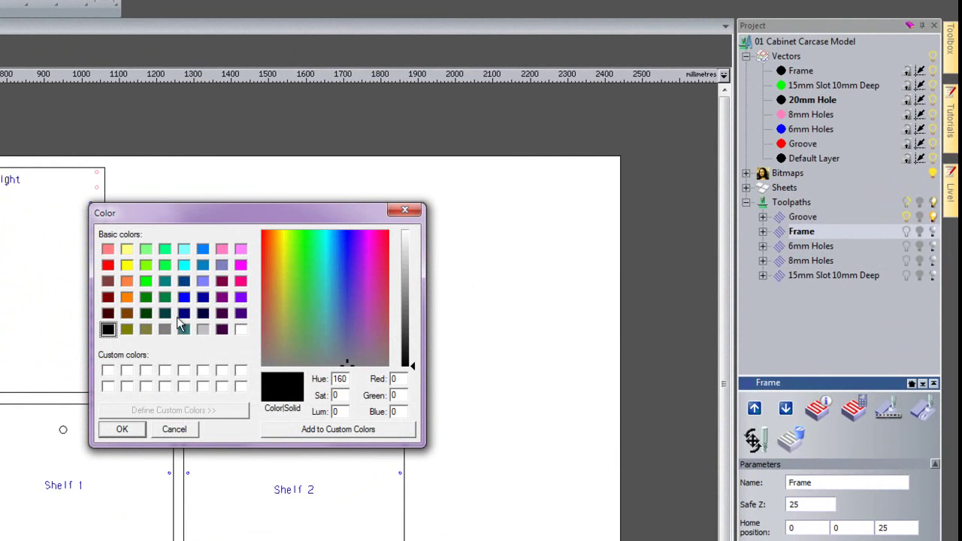
left_click(164, 297)
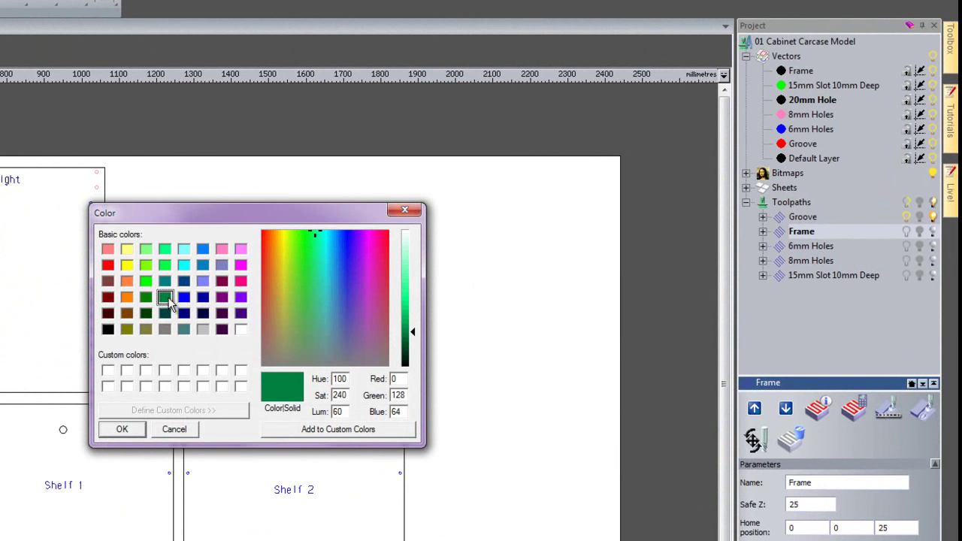
left_click(123, 430)
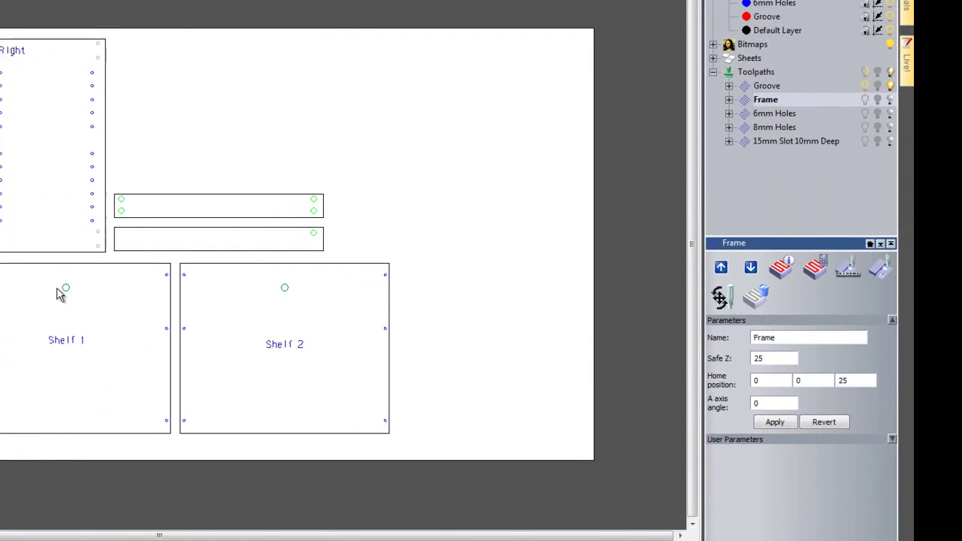
Step: Start a Drilling toolpath associated with the 20mm Hole layer and bring up the Tool Database
left_click(763, 73)
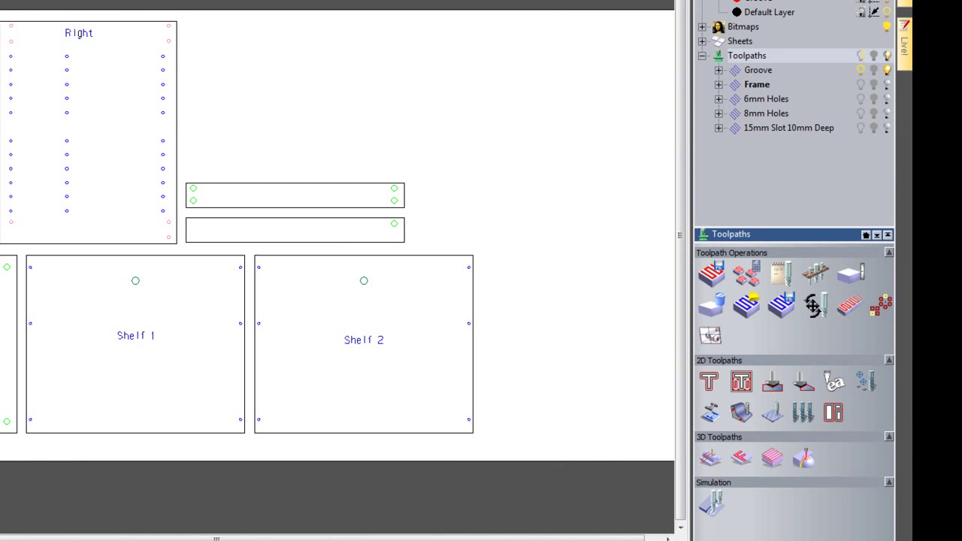
left_click_drag(624, 15, 796, 228)
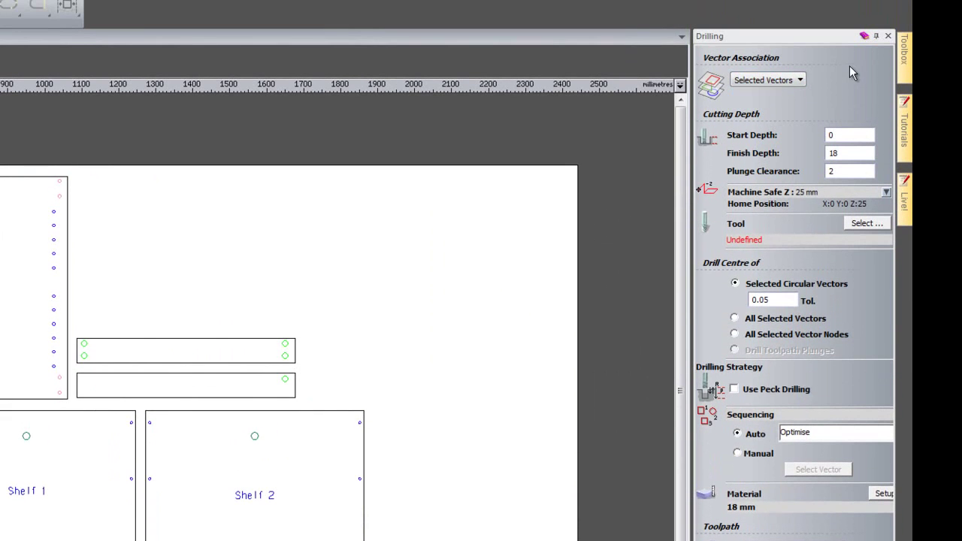
left_click(794, 83)
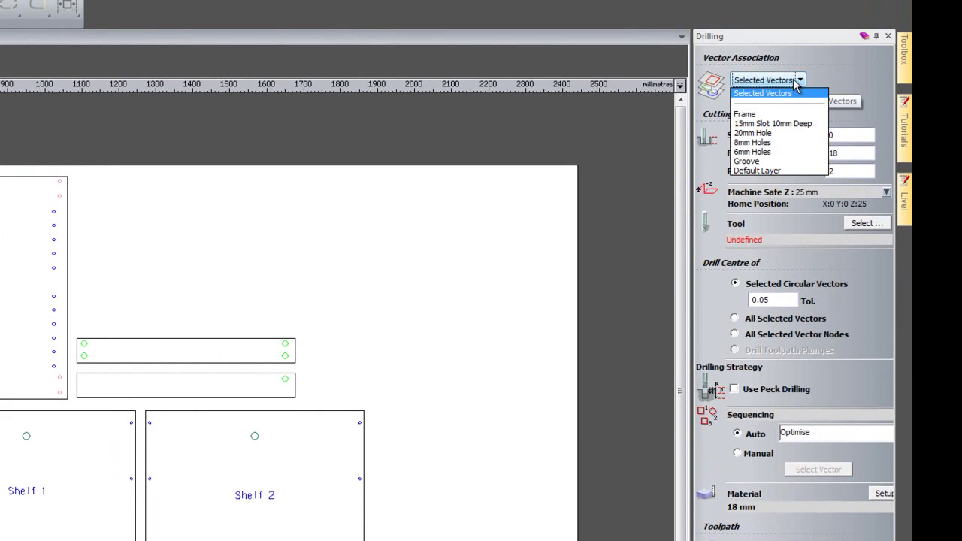
left_click(760, 136)
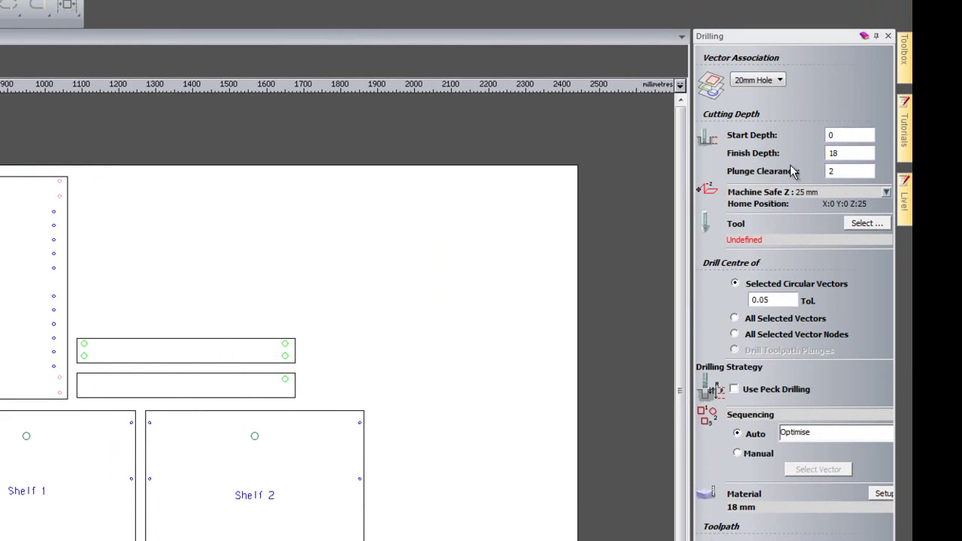
left_click(858, 225)
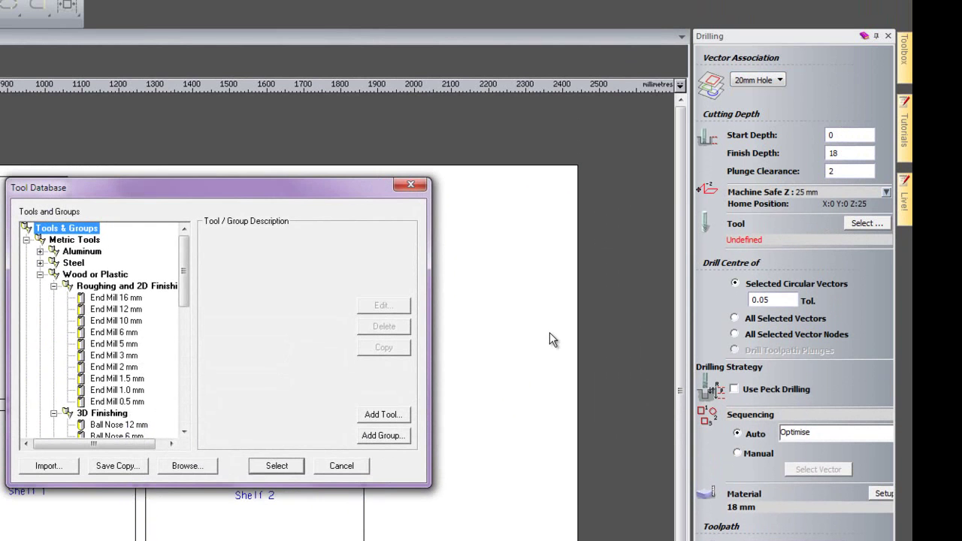
Step: Copy End Mill 16 mm into a new End Mill 20 mm with 20 mm diameter and select it
left_click(121, 286)
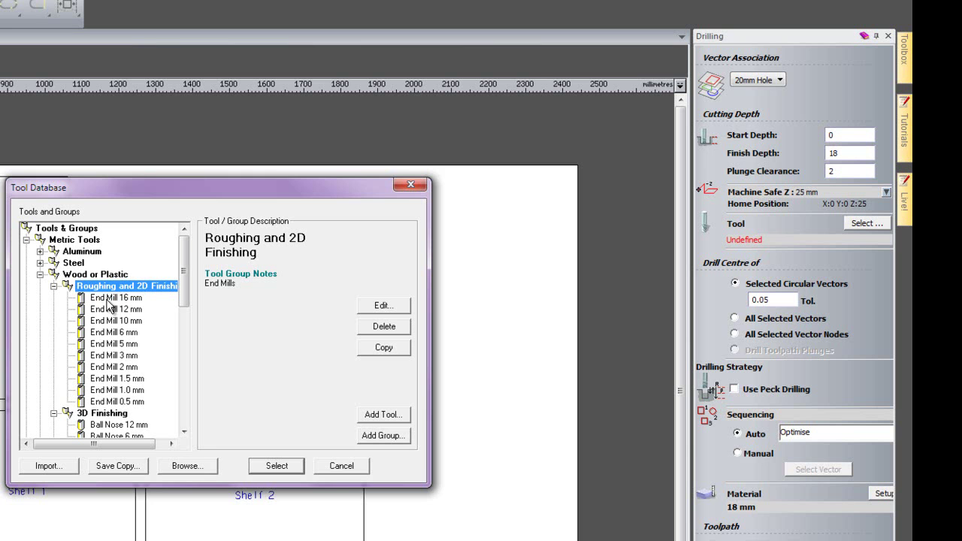
left_click(116, 299)
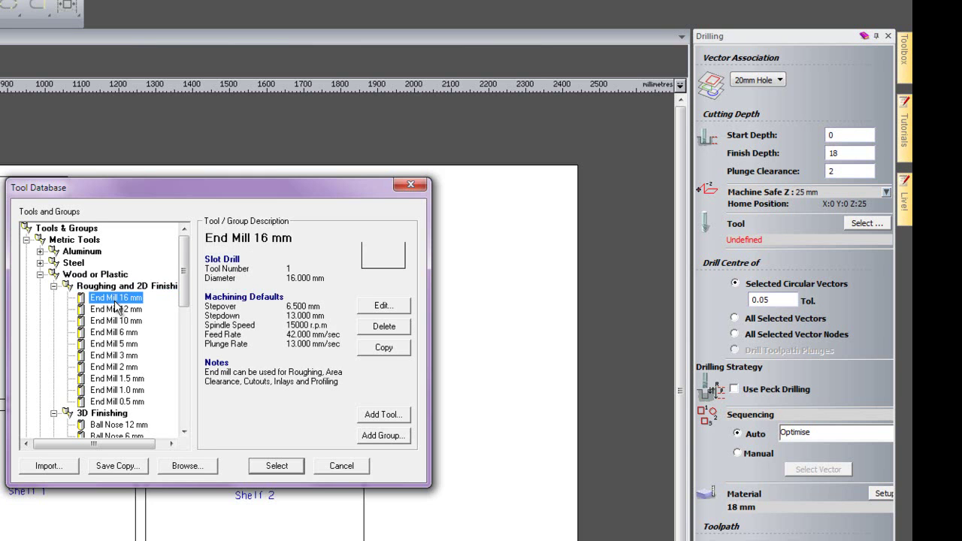
left_click(389, 350)
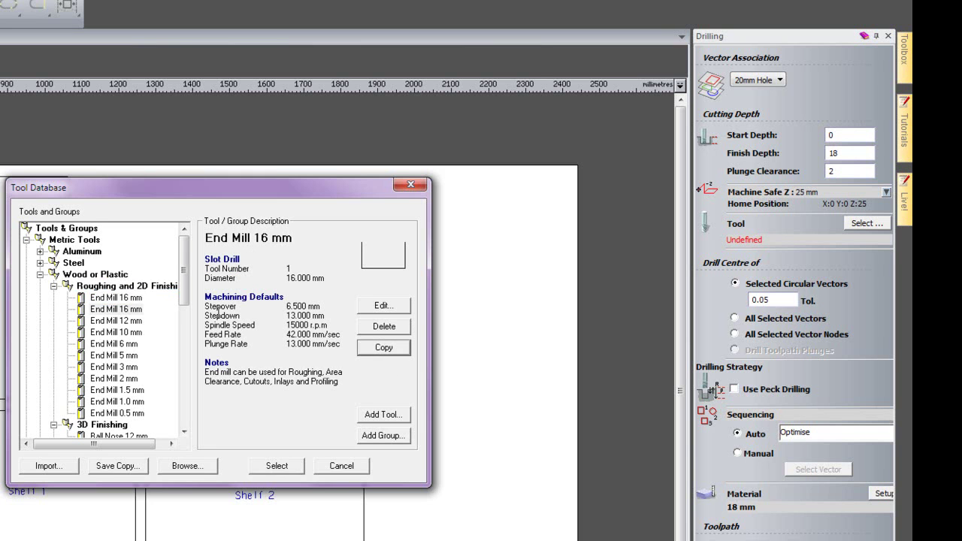
left_click(140, 299)
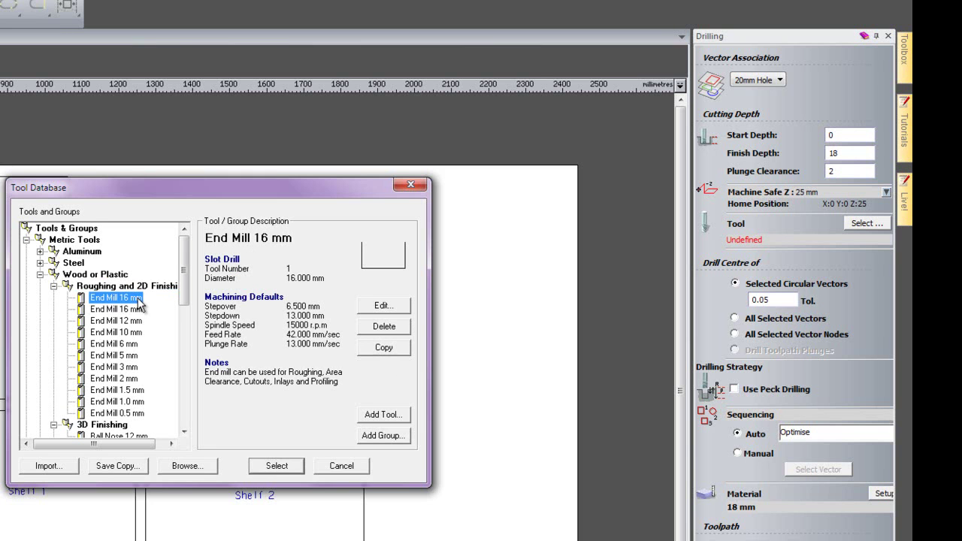
left_click(383, 305)
left_click(112, 216)
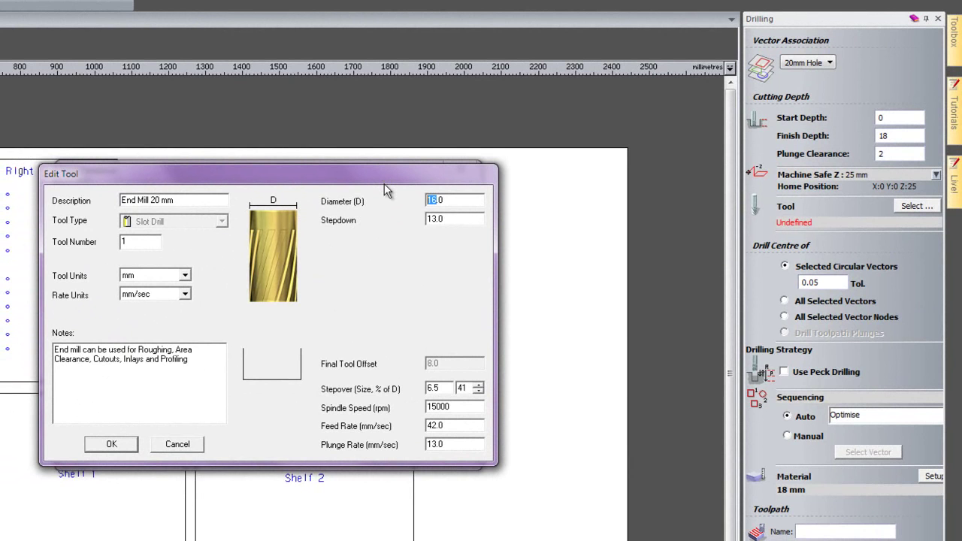
type("20")
left_click(456, 219)
left_click(111, 446)
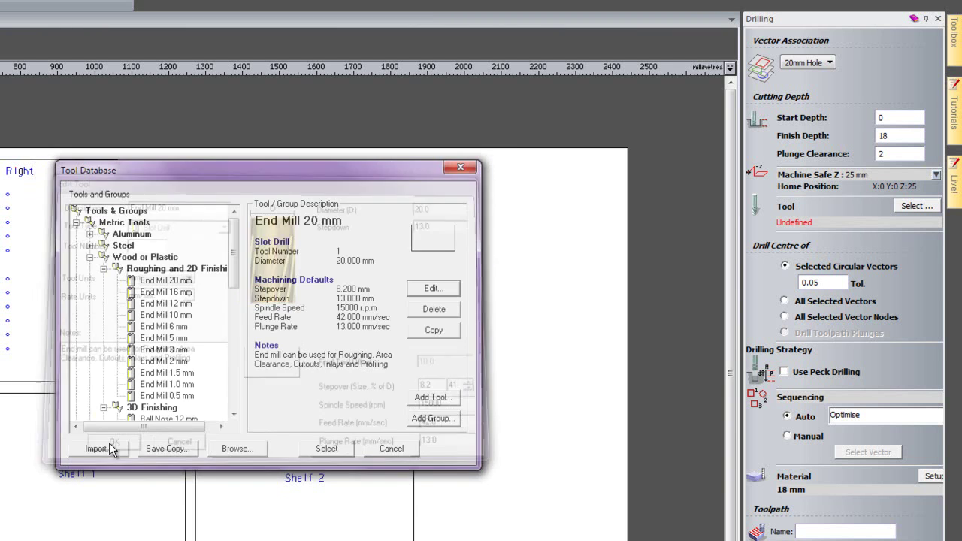
left_click(186, 283)
left_click(322, 448)
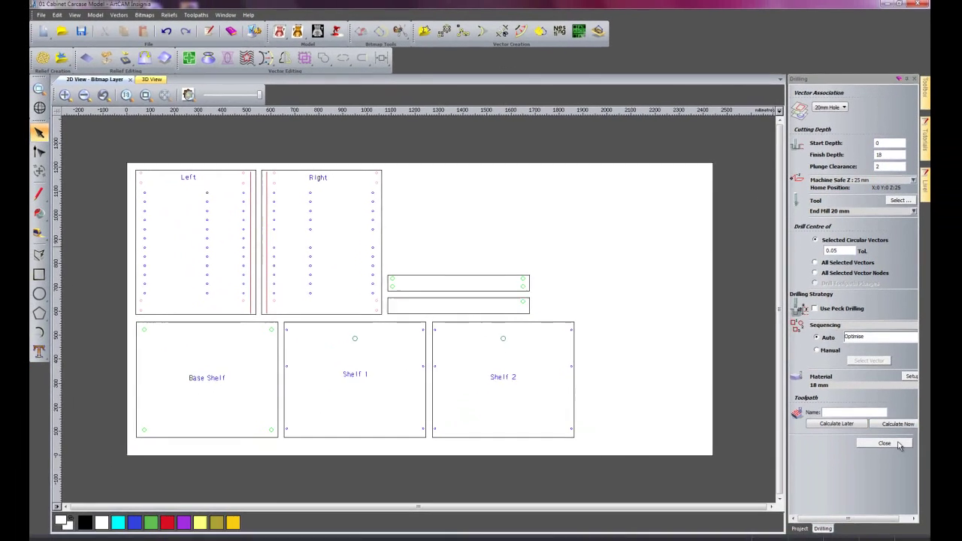
Step: Name the drilling toolpath '20mm Hole', calculate it, and close the drilling settings
left_click(835, 413)
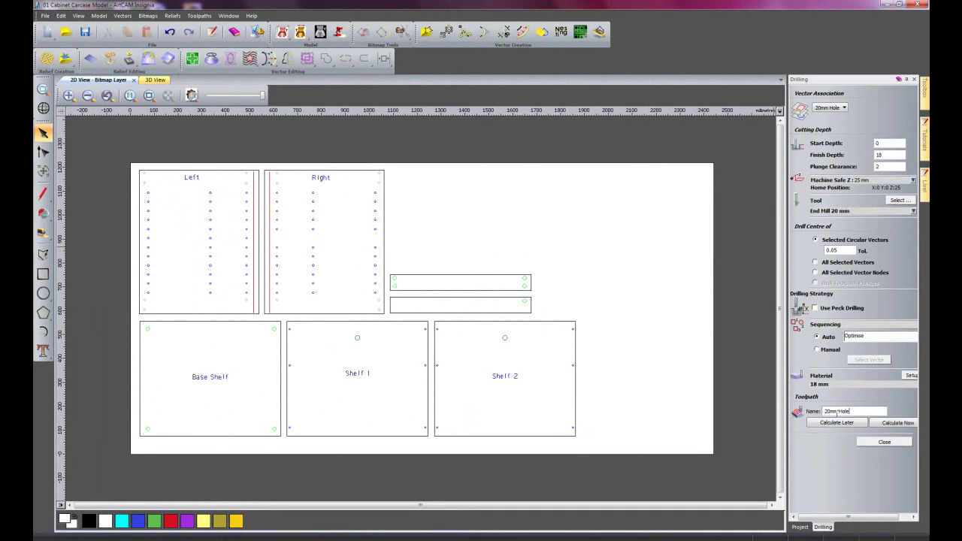
left_click(910, 423)
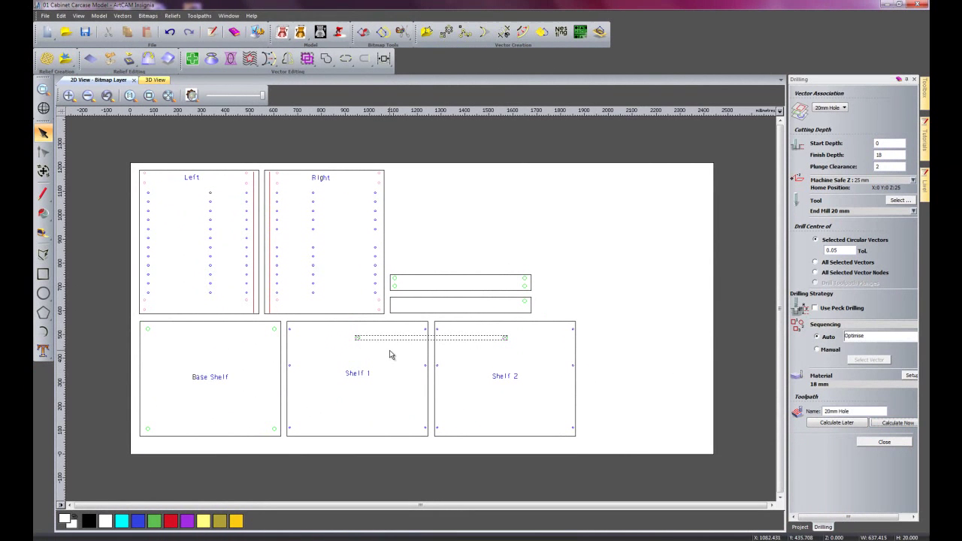
left_click(890, 443)
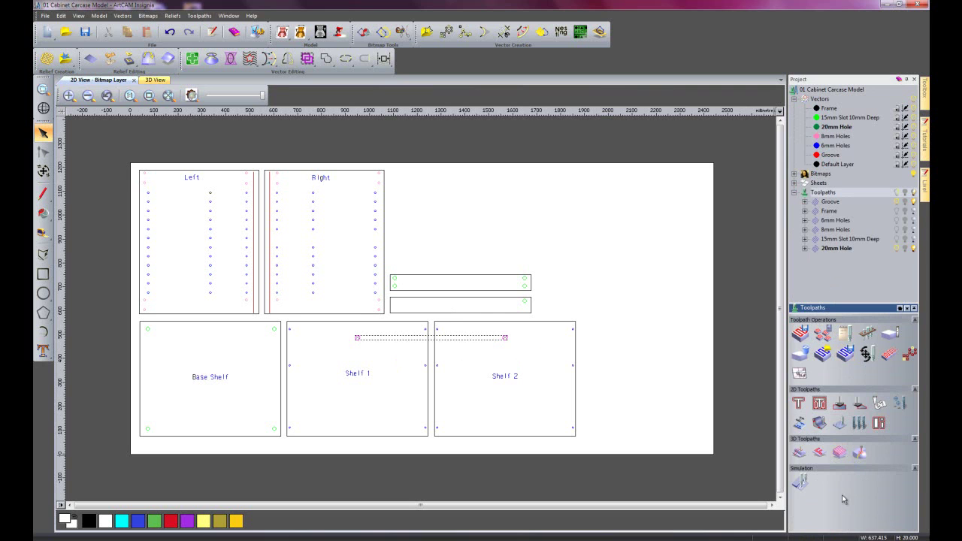
Step: Clear the selection and run a simulation of all toolpaths on the whole model
left_click(647, 366)
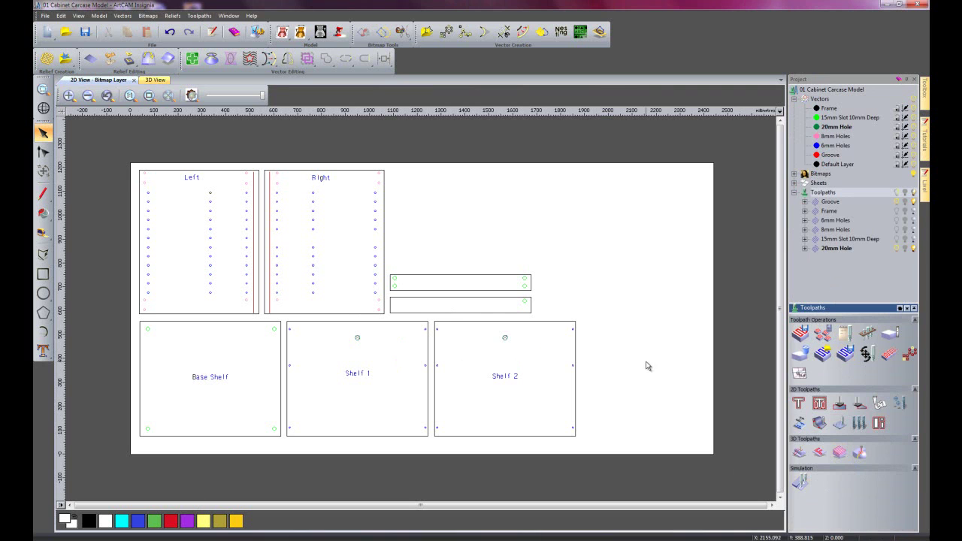
right_click(817, 197)
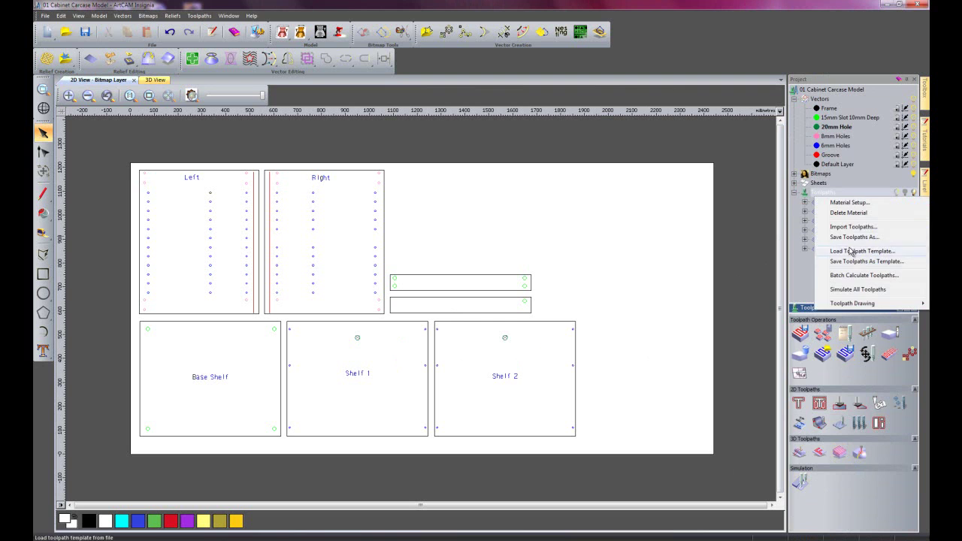
left_click(857, 290)
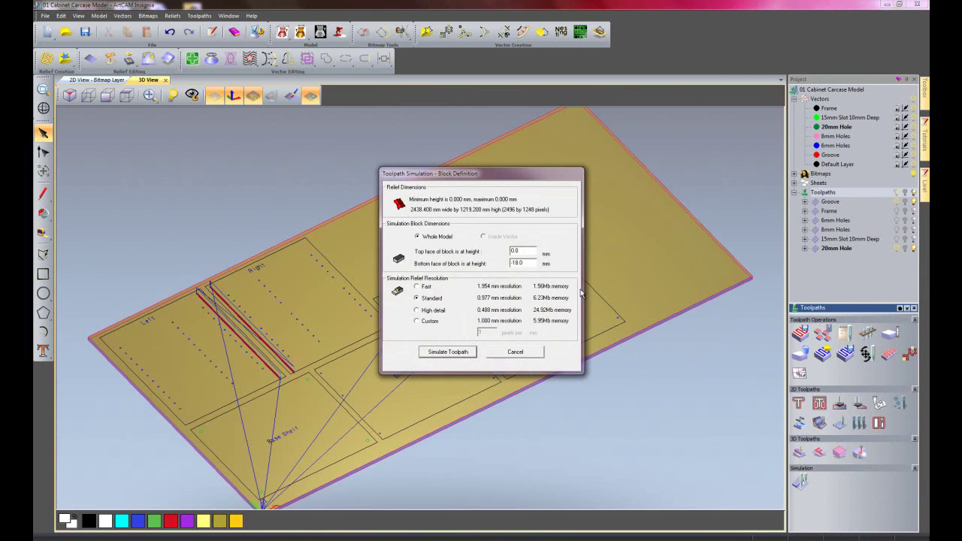
left_click(447, 351)
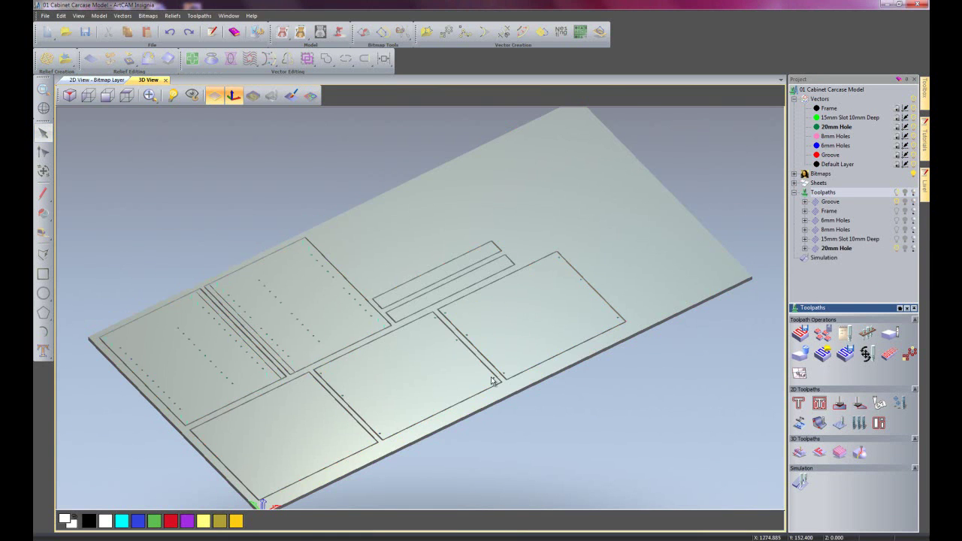
Step: Zoom in on the panels to inspect the 20mm hole and the drilled side-panel holes
left_click_drag(493, 381, 389, 450)
scroll(368, 339, "up", 3)
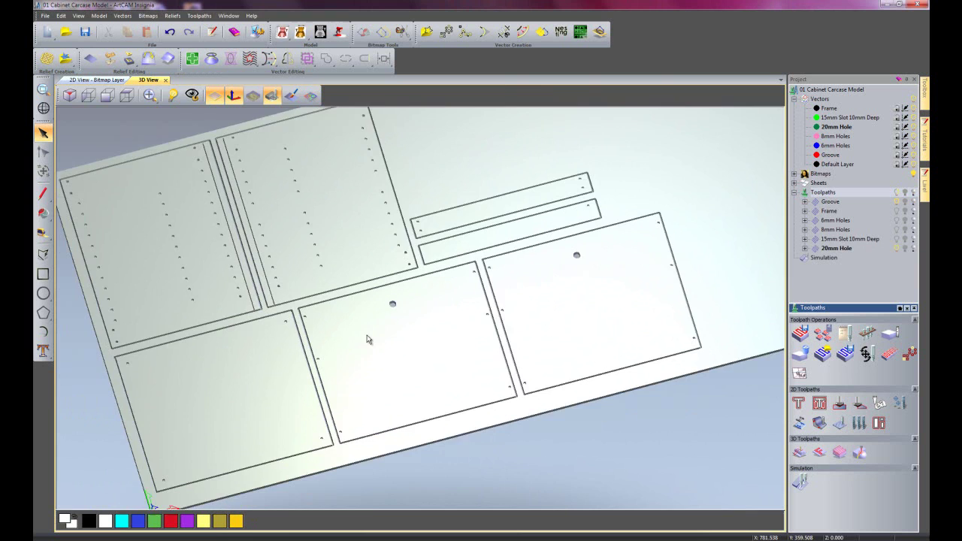
scroll(312, 388, "up", 5)
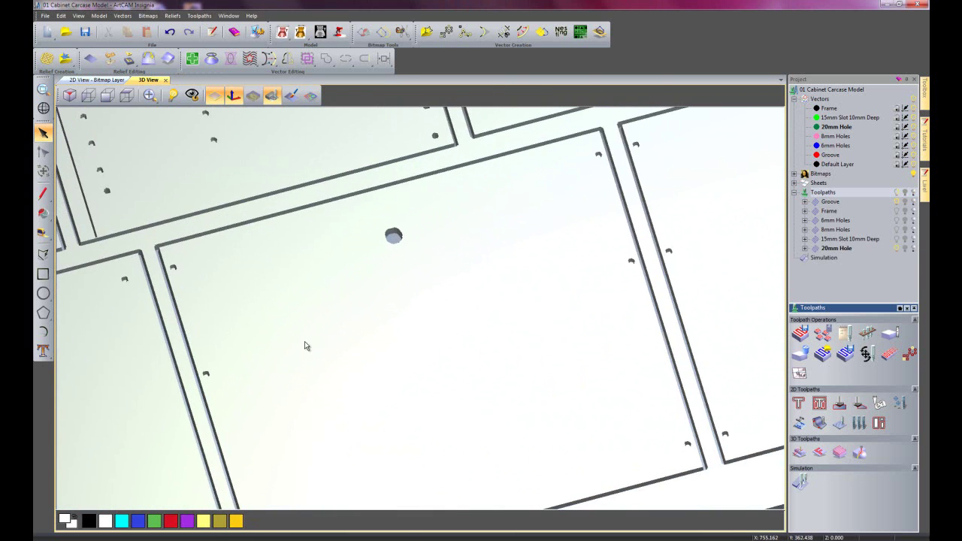
middle_click_drag(305, 346, 346, 316)
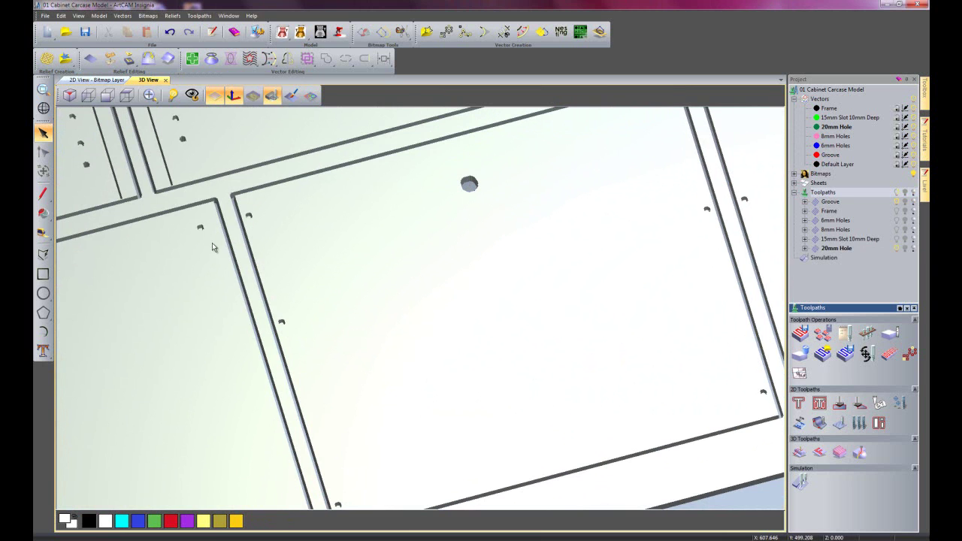
middle_click_drag(250, 205, 431, 342)
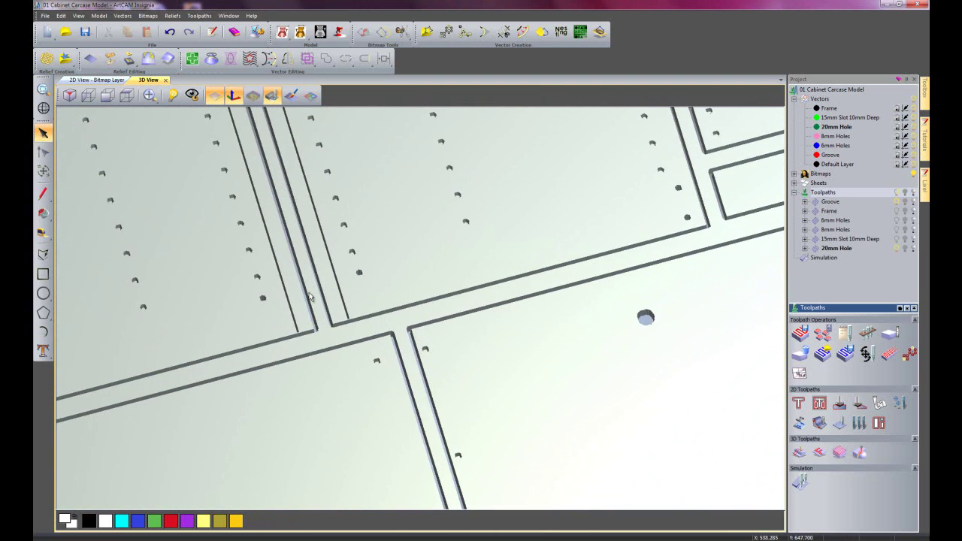
Step: Zoom back out and tilt to a top-down view of the whole labelled sheet
scroll(435, 339, "down", 6)
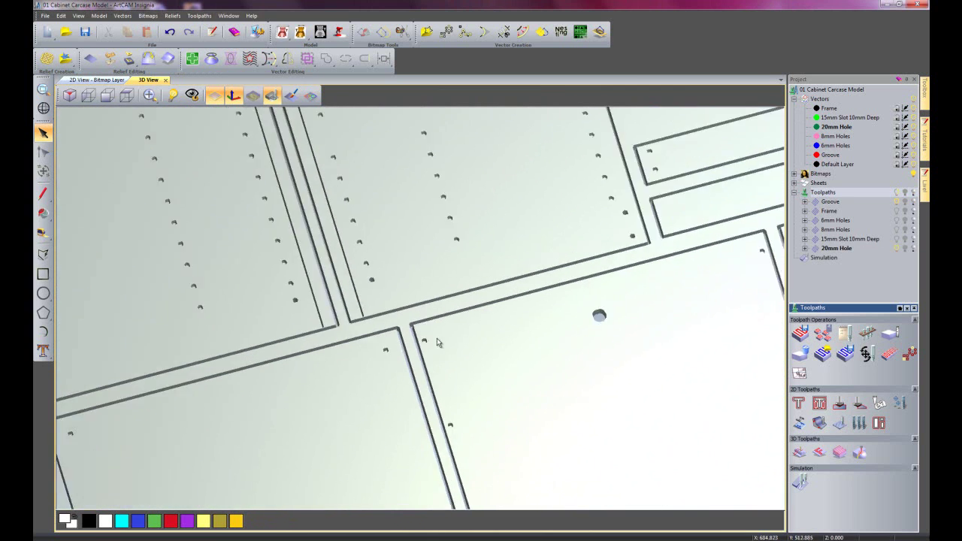
left_click_drag(553, 347, 492, 426)
right_click(818, 192)
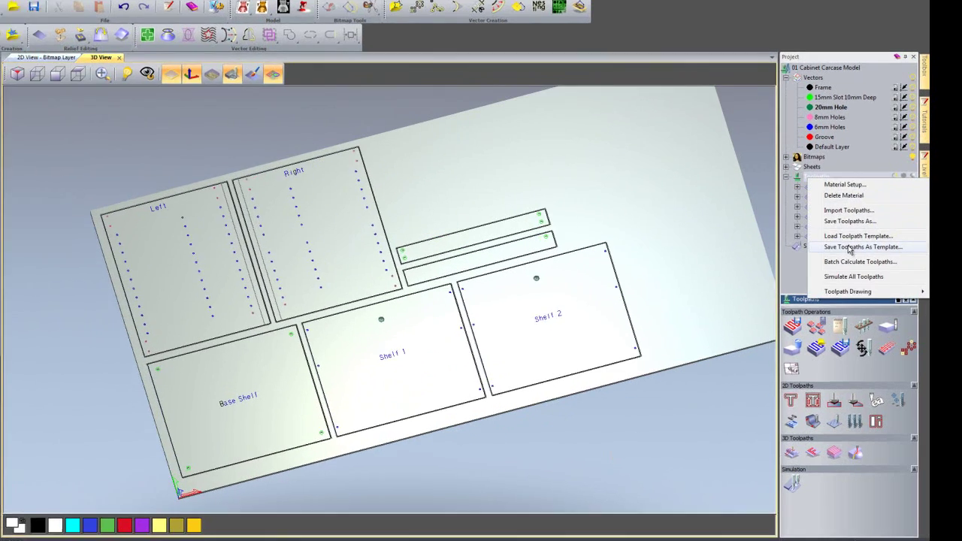
Step: Save the project's toolpaths as a template named 'cabinet' on the Desktop
key("Escape")
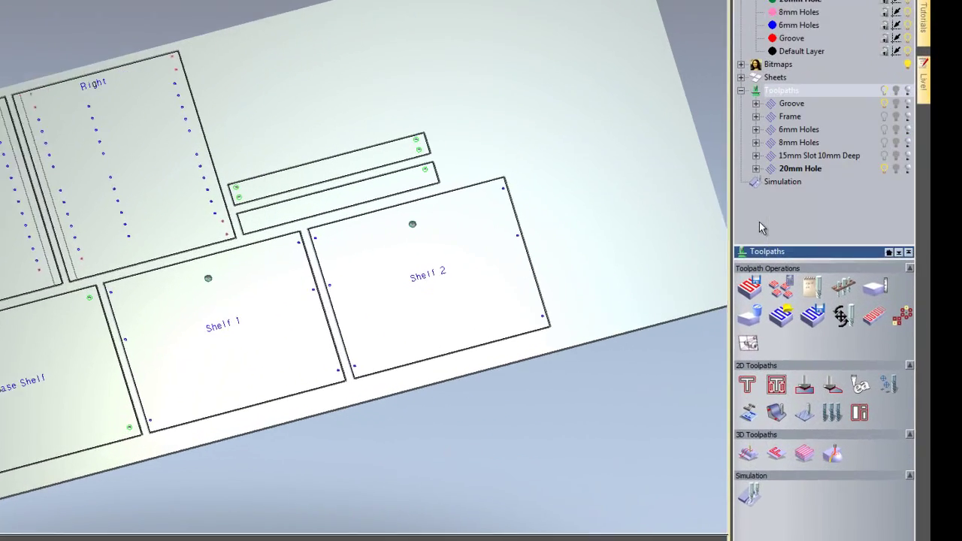
right_click(820, 177)
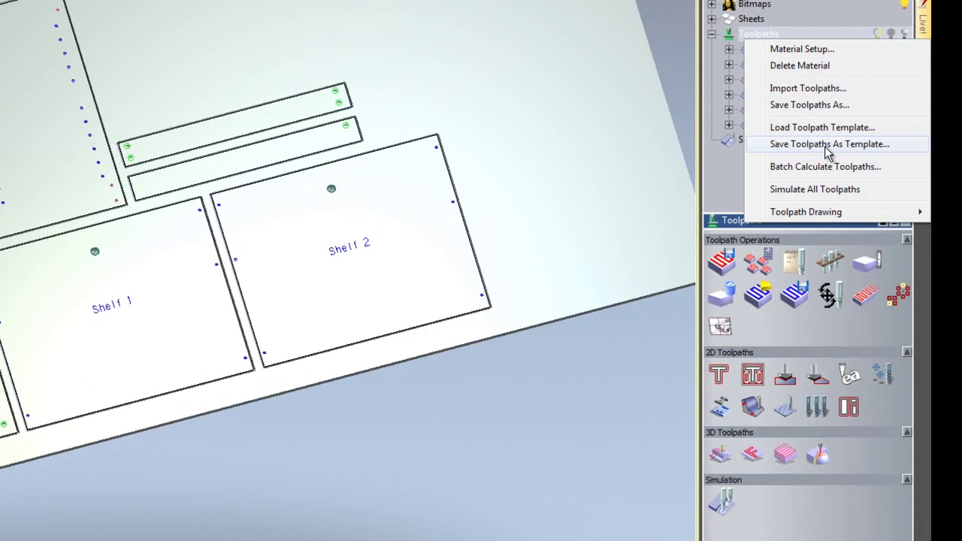
left_click(728, 189)
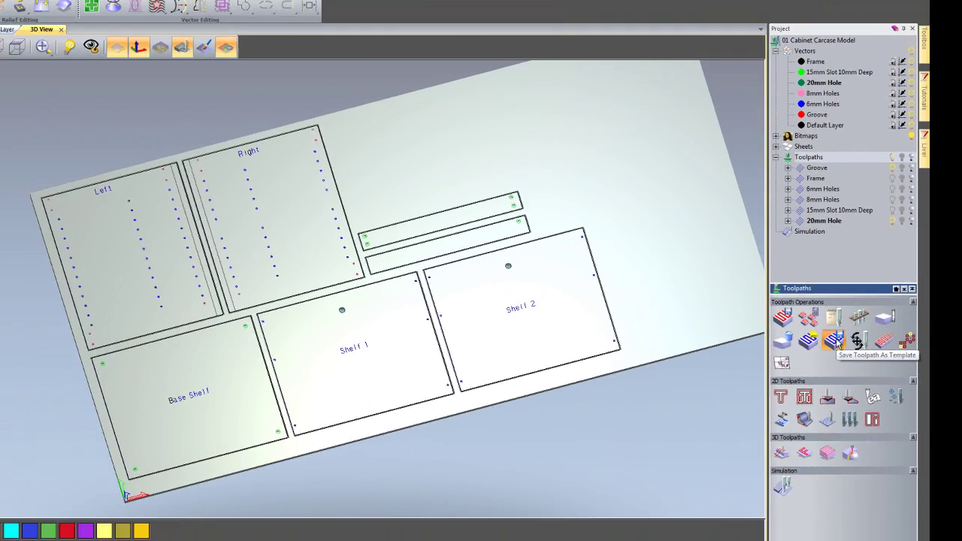
left_click(794, 294)
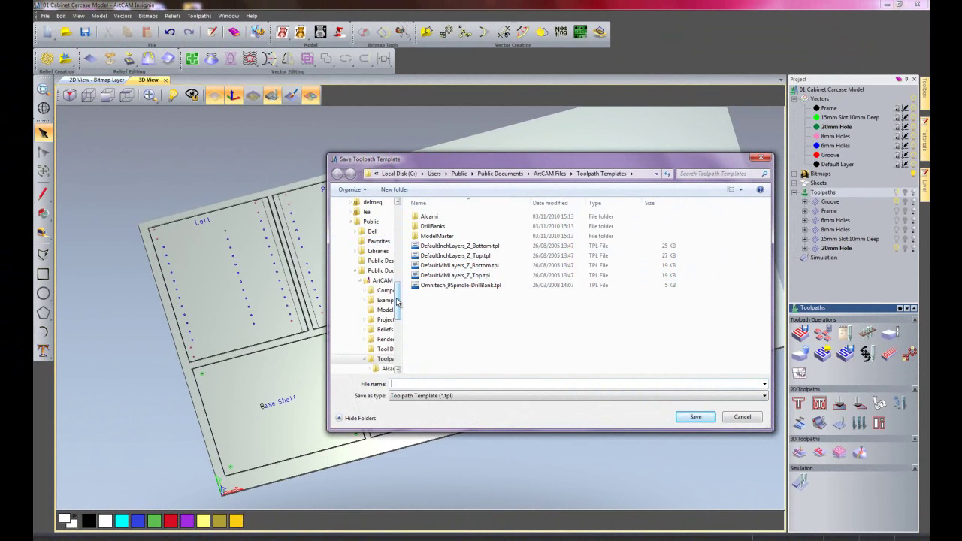
left_click_drag(402, 304, 404, 219)
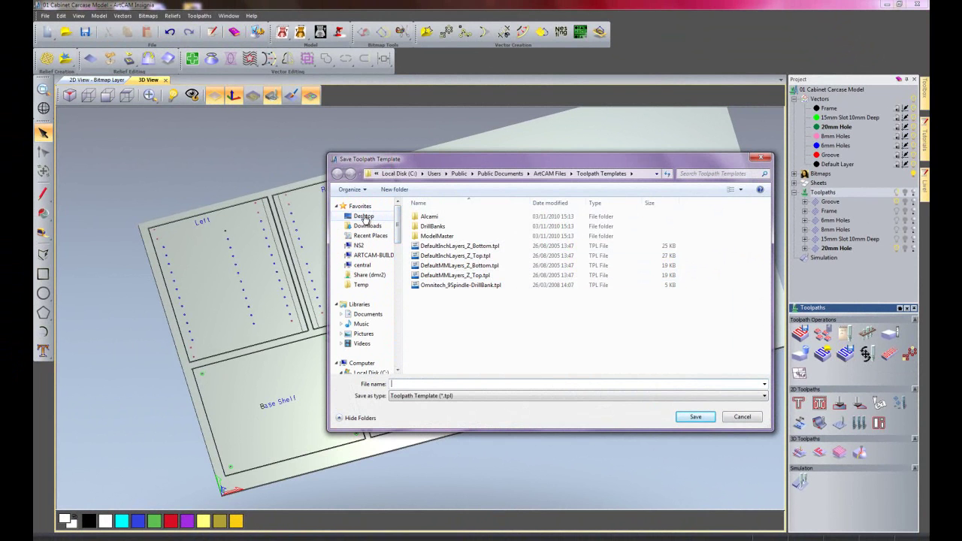
left_click(363, 217)
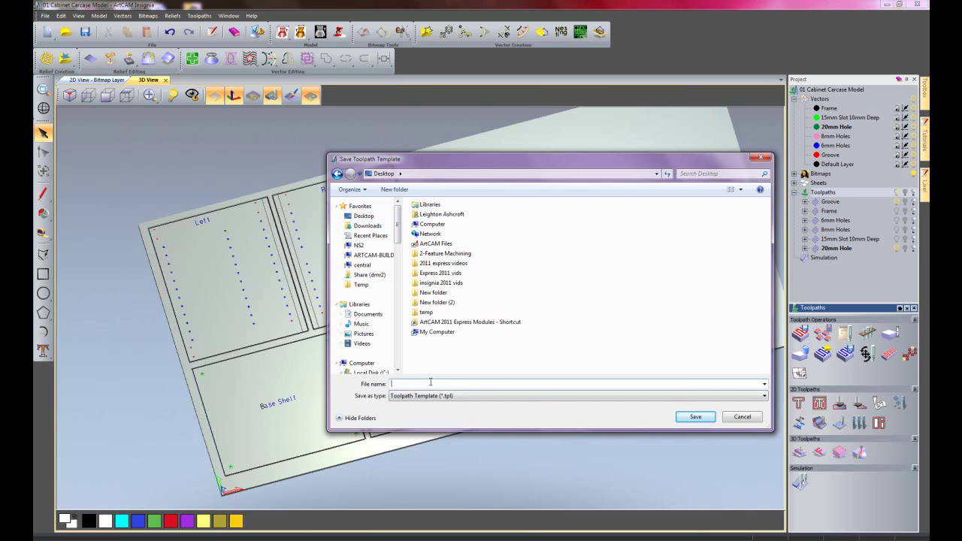
type("cabinet")
left_click(692, 418)
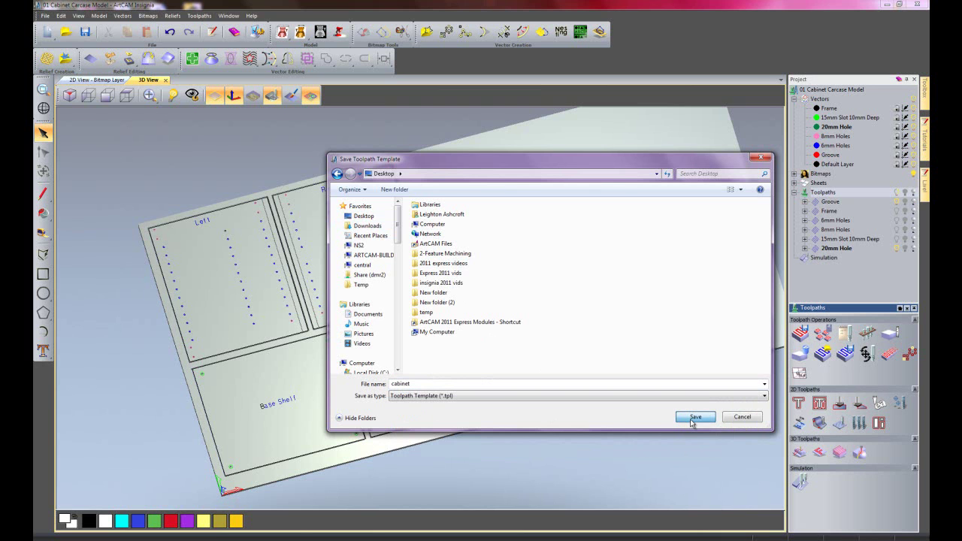
left_click(691, 419)
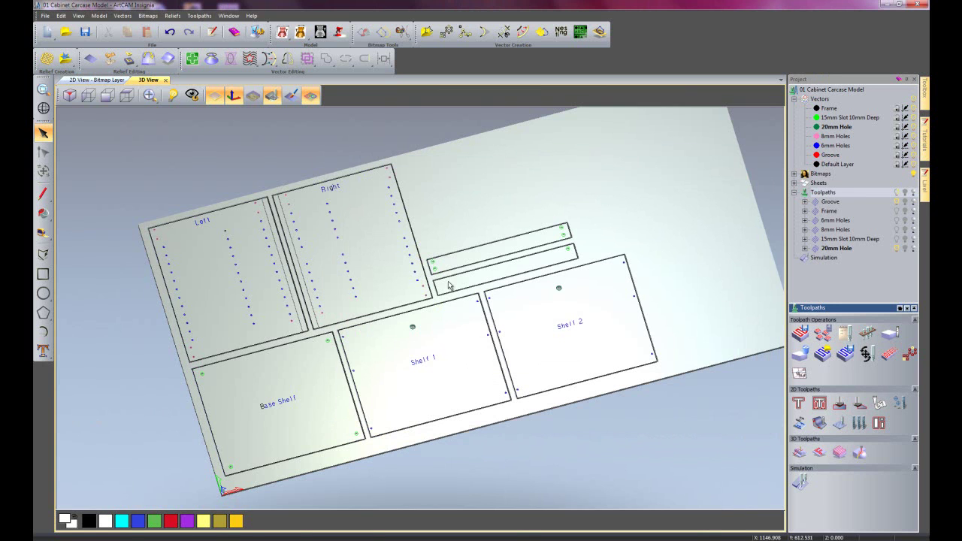
Step: Open '02 Curved Carcase Model.art', discarding unsaved changes to the cabinet model
left_click(45, 15)
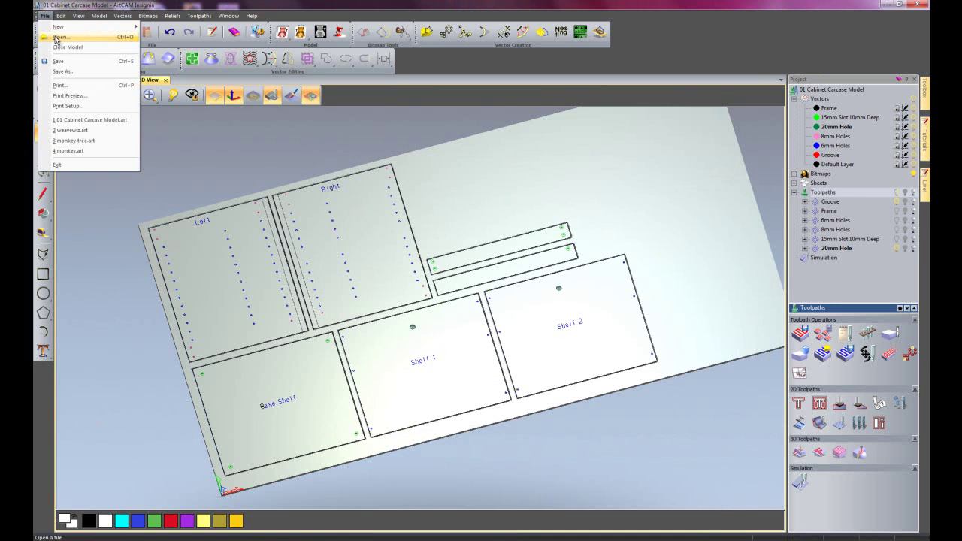
left_click(56, 37)
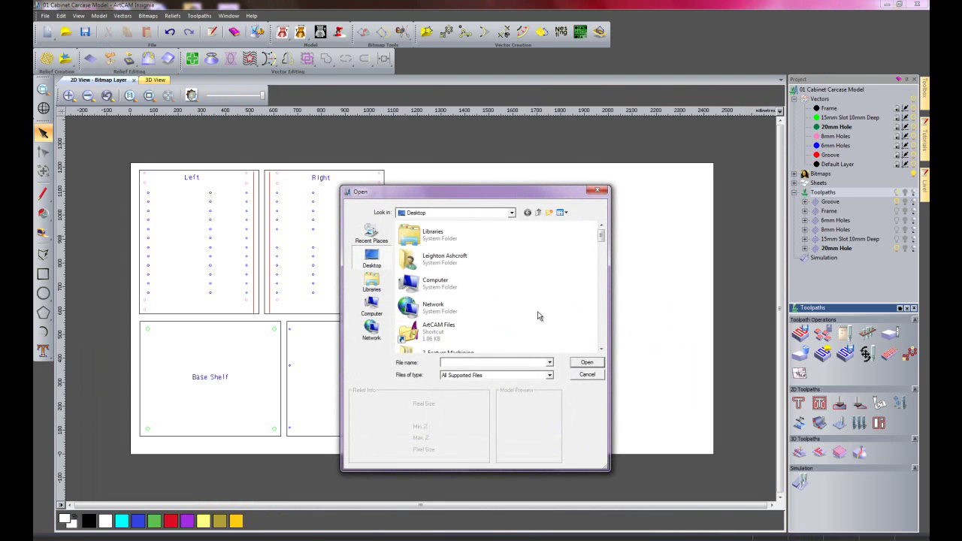
scroll(537, 311, "down", 5)
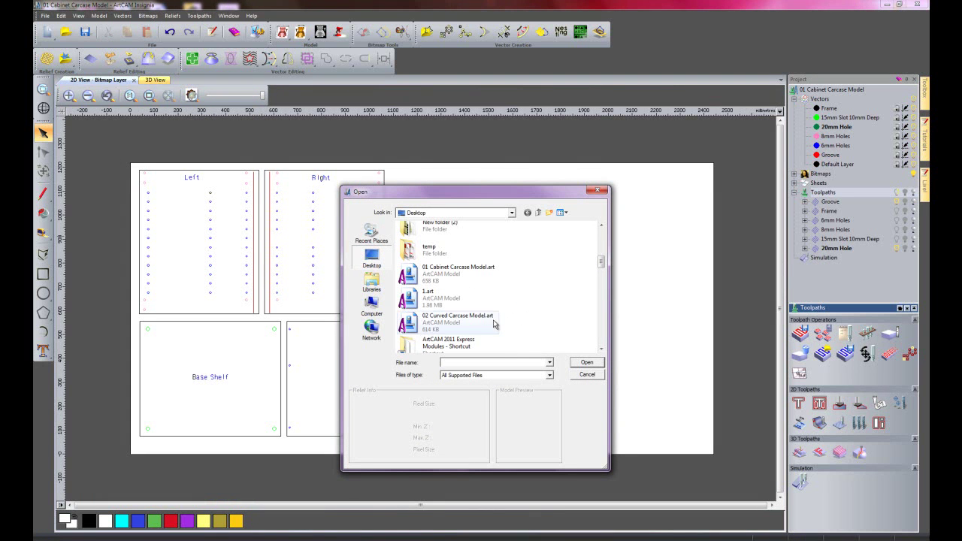
left_click(479, 323)
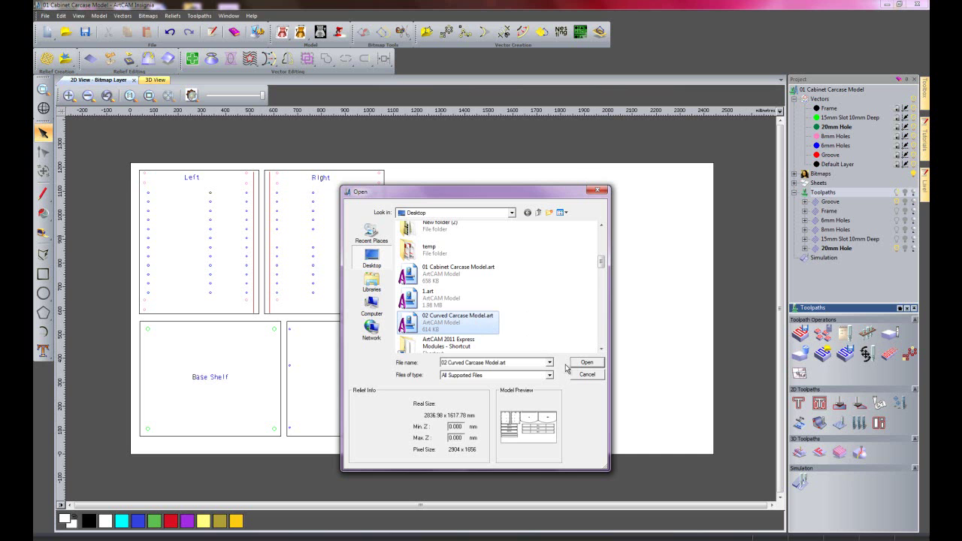
left_click(592, 365)
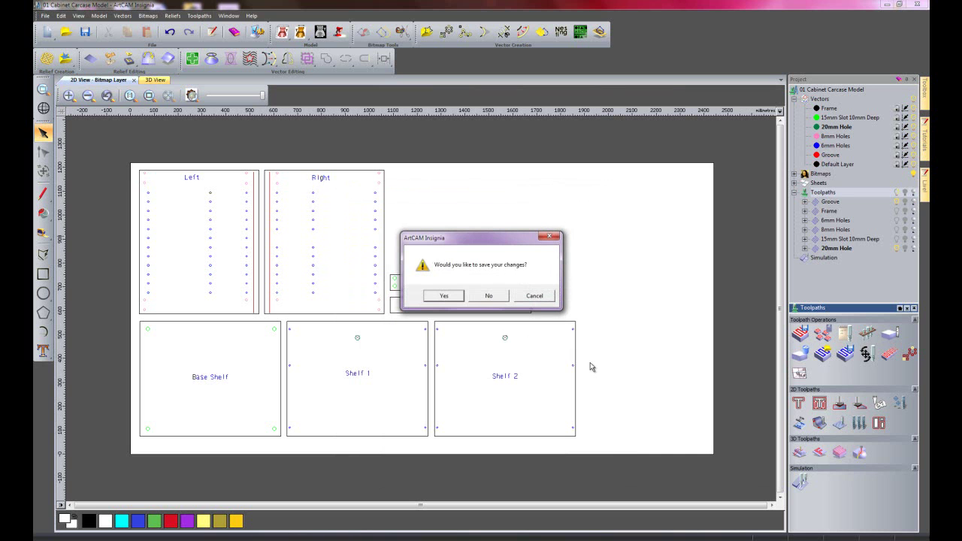
left_click(492, 298)
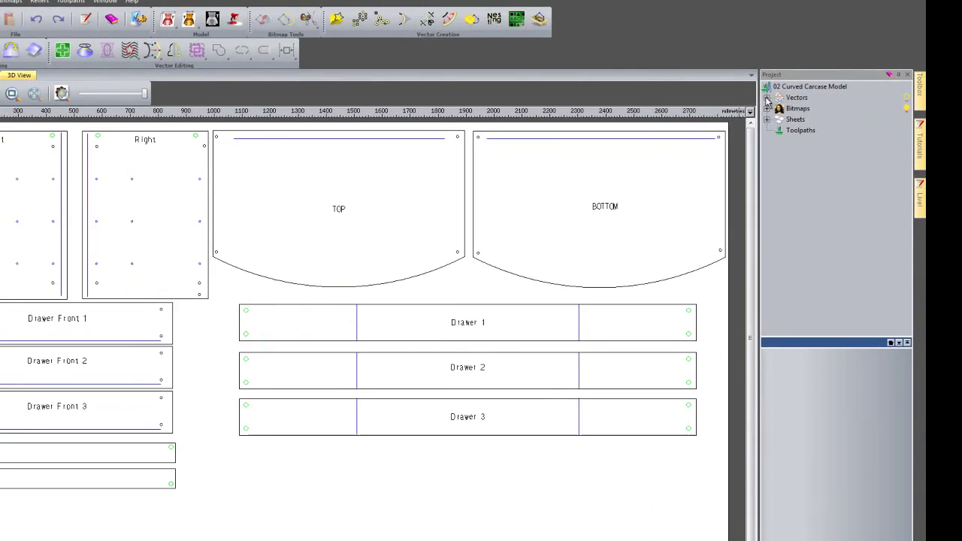
Step: Load the cabinet.tpl template from the Desktop, adding six toolpaths from Groove to 20mm Hole
left_click(795, 99)
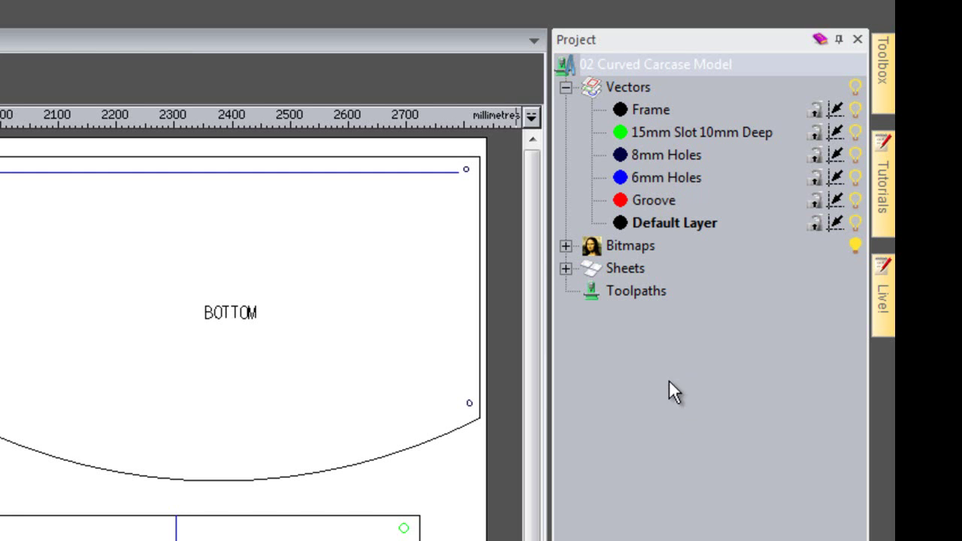
left_click(628, 290)
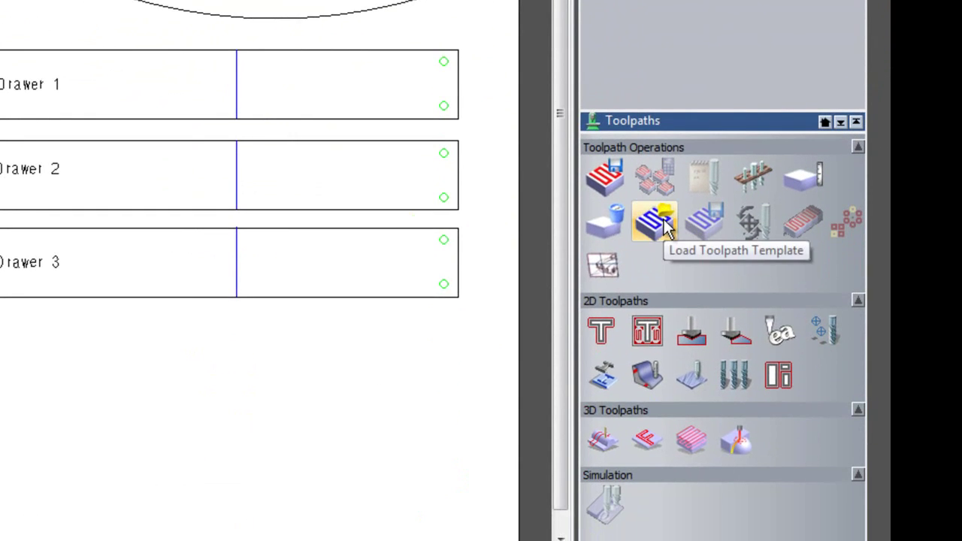
left_click(655, 222)
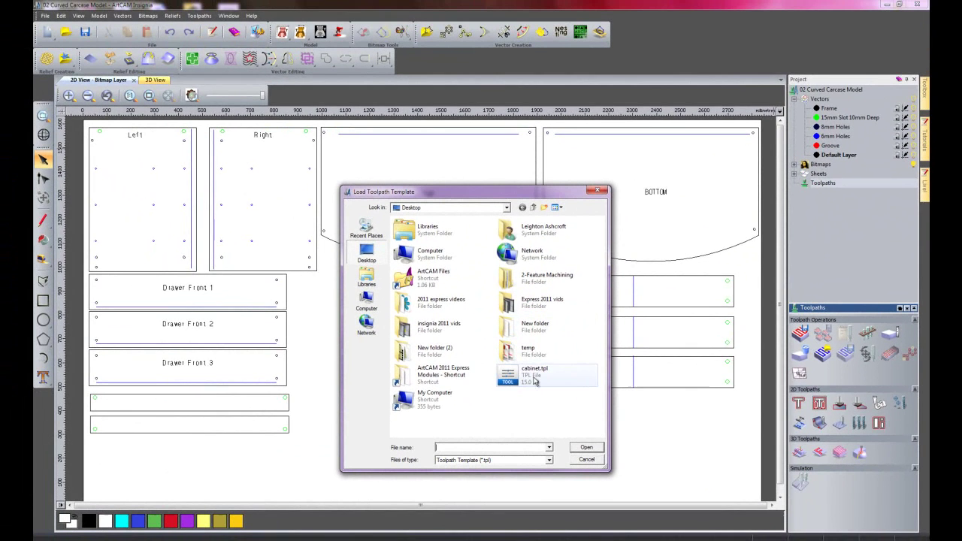
left_click(533, 380)
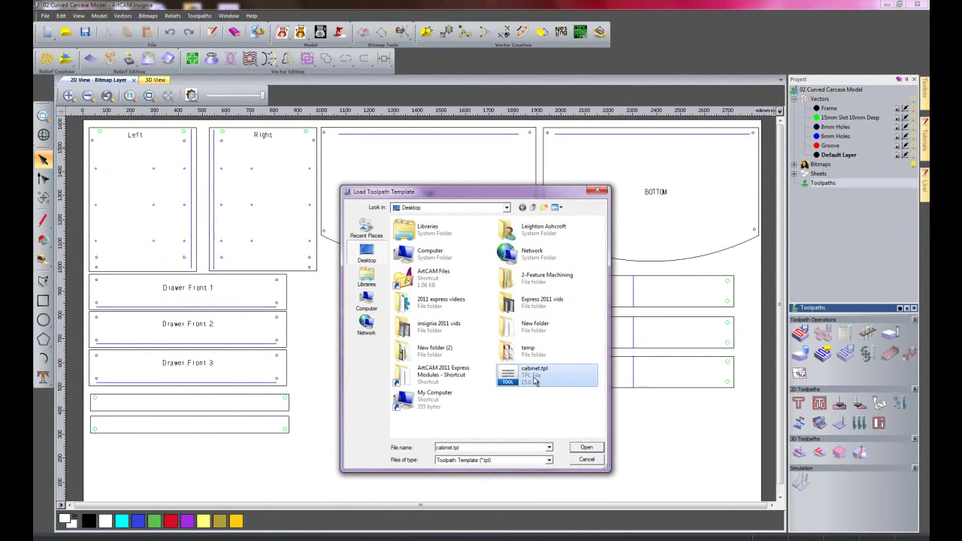
left_click(590, 448)
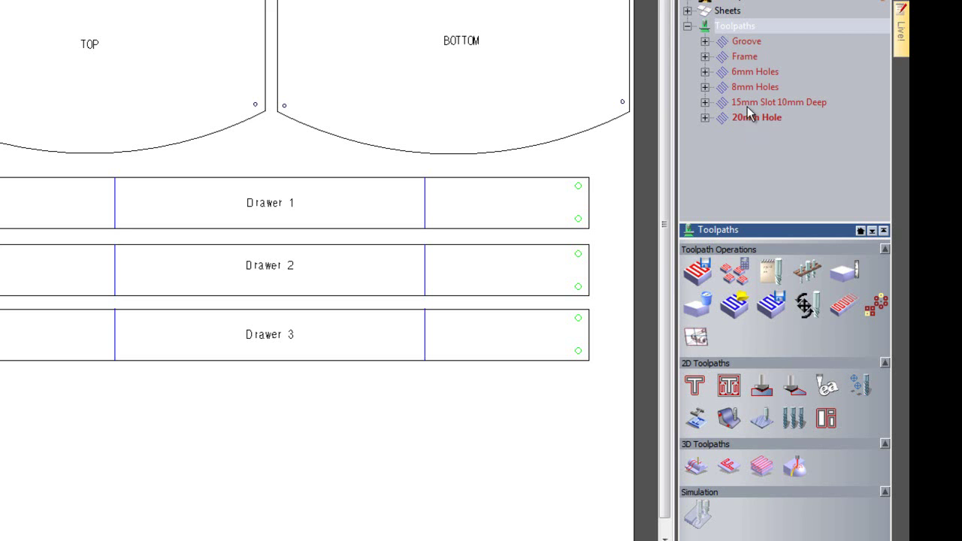
Step: Batch-calculate all six template toolpaths with every one kept ticked
right_click(729, 25)
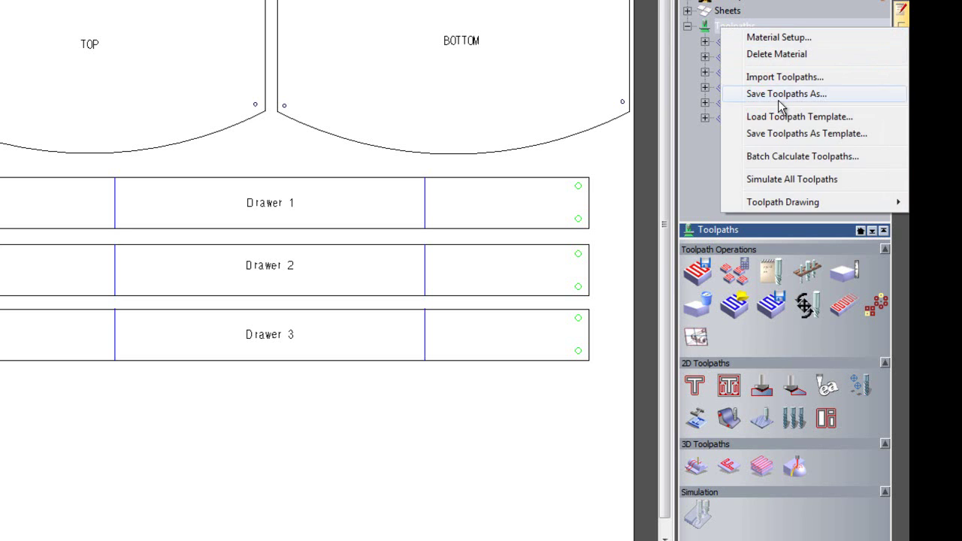
left_click(794, 156)
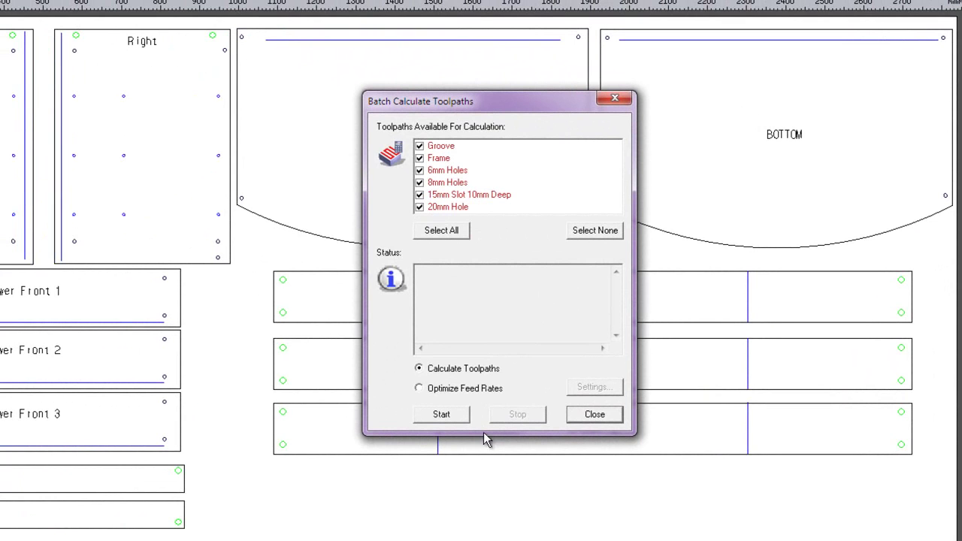
left_click(441, 415)
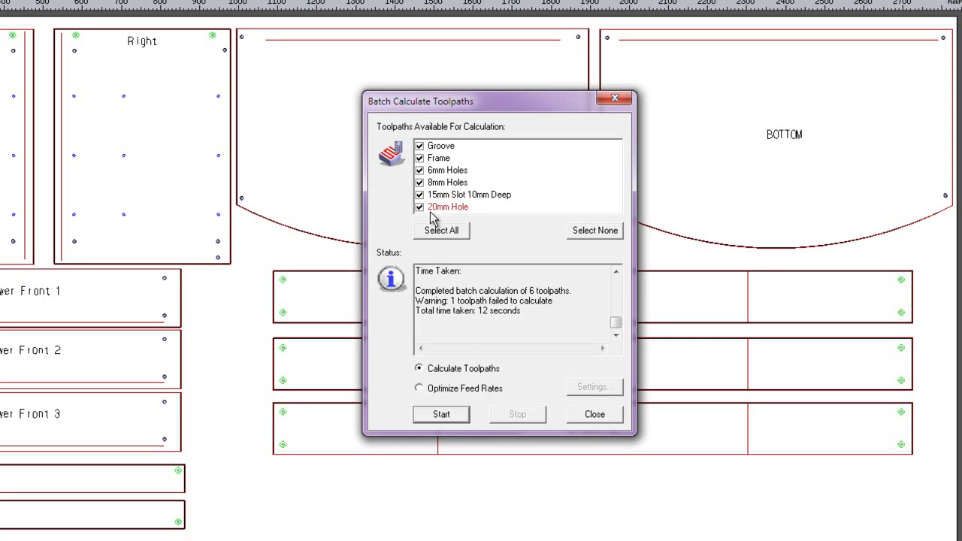
Step: Bring the 20mm Hole missing-vector-layer error into view and move the Batch Calculate dialog aside
left_click_drag(615, 323, 618, 319)
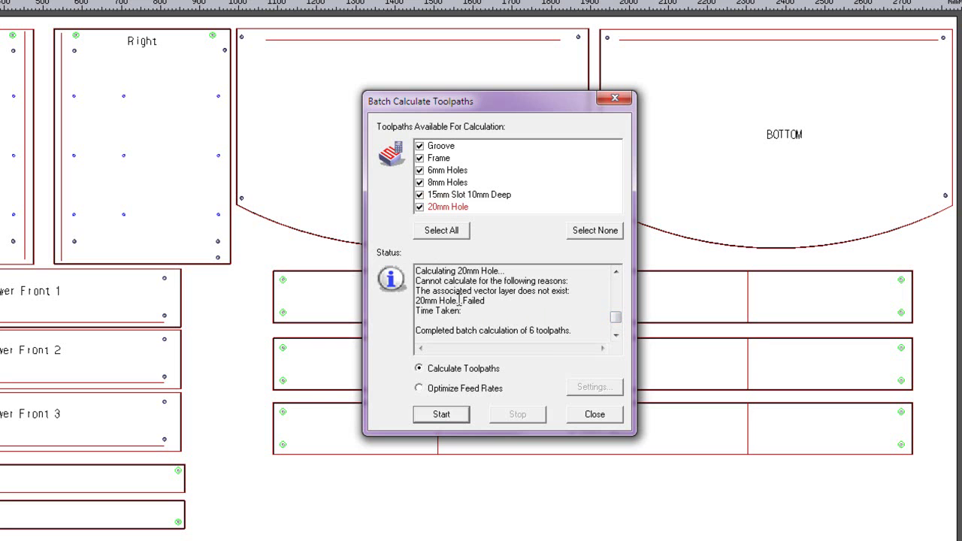
left_click_drag(508, 102, 608, 248)
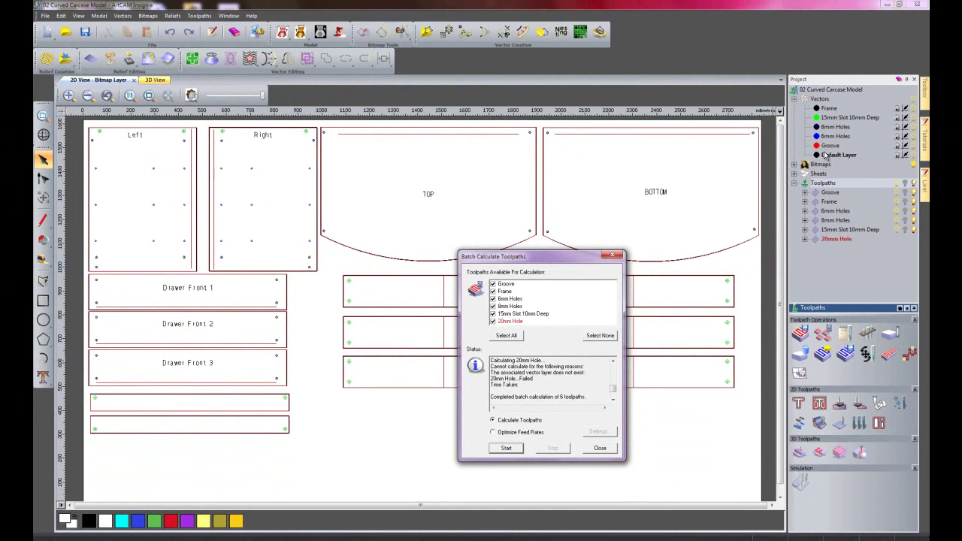